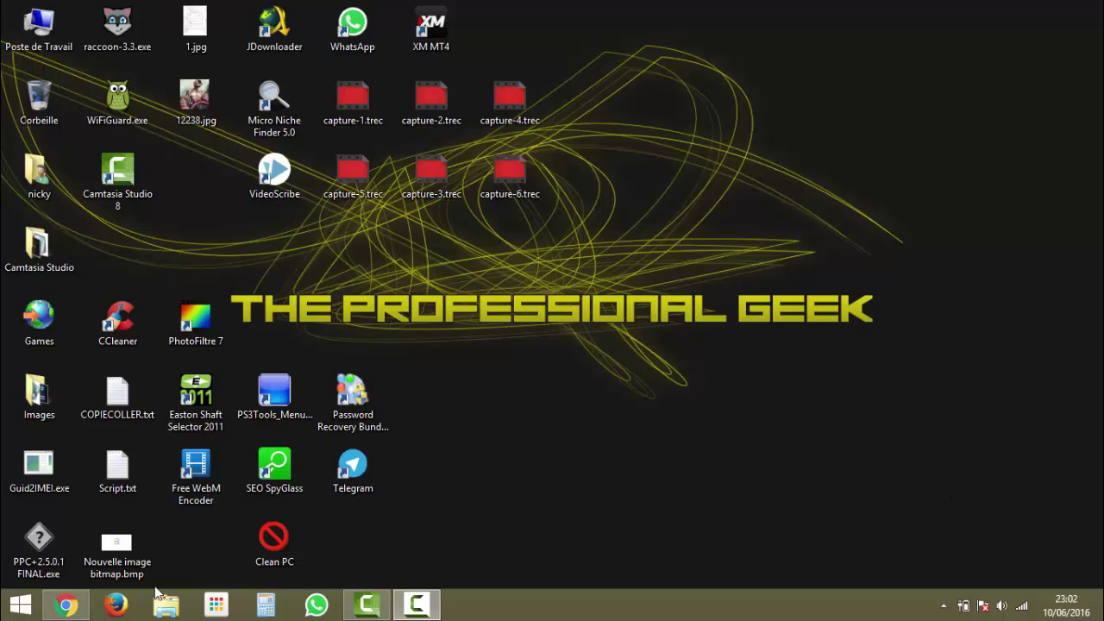
# Step: Bring rabb.it to the front, view and dismiss the Sign Up form, then open Sign In
pyautogui.click(65, 605)
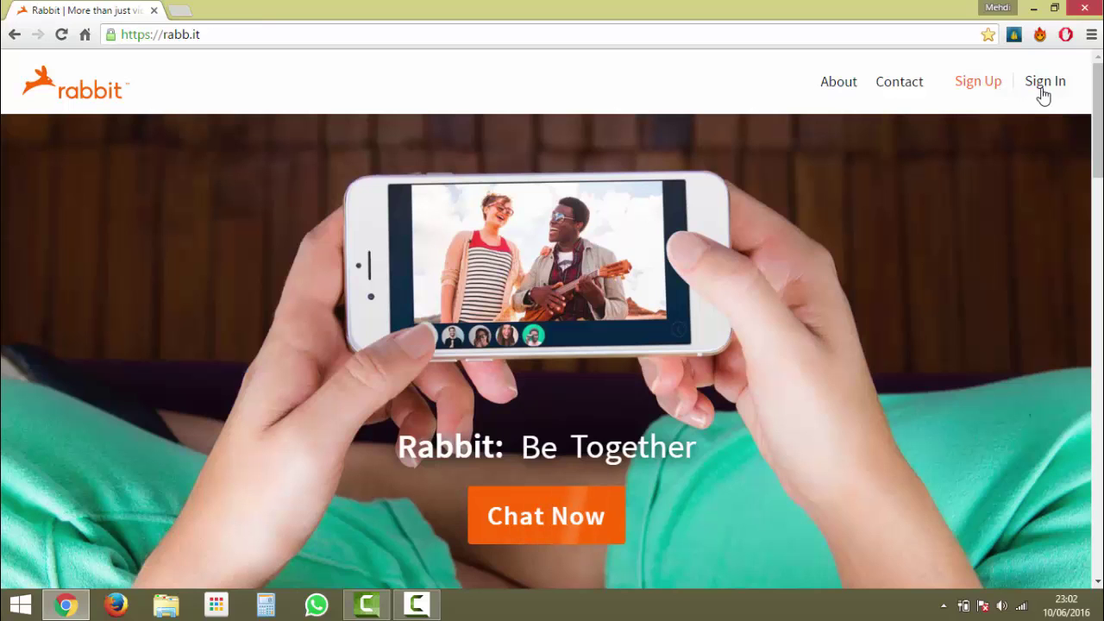
pyautogui.click(992, 95)
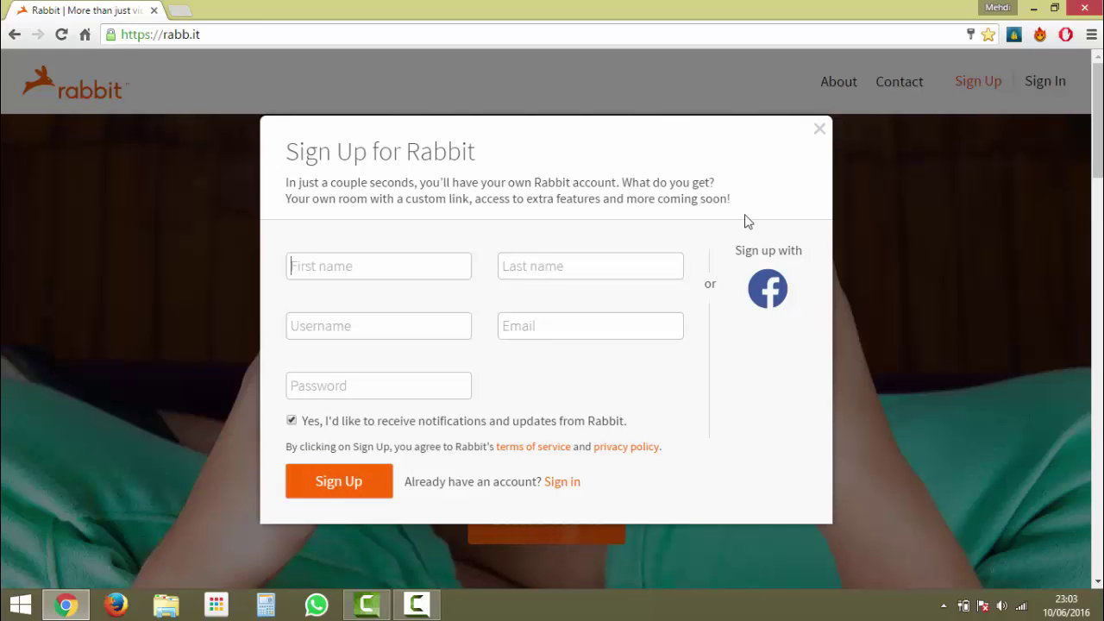
pyautogui.click(819, 131)
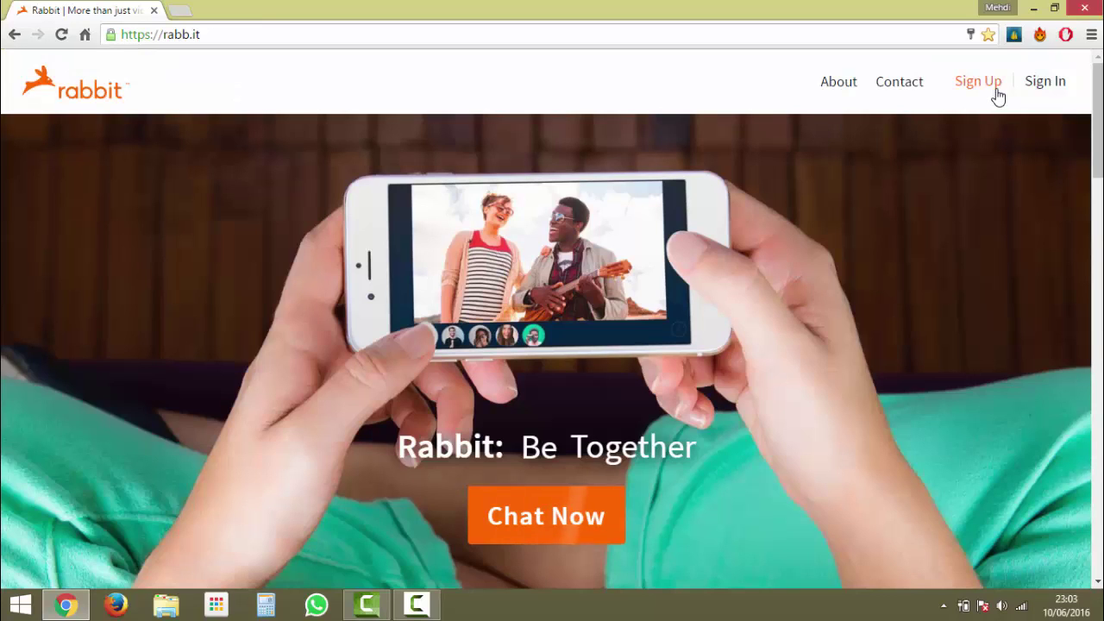
pyautogui.click(1041, 86)
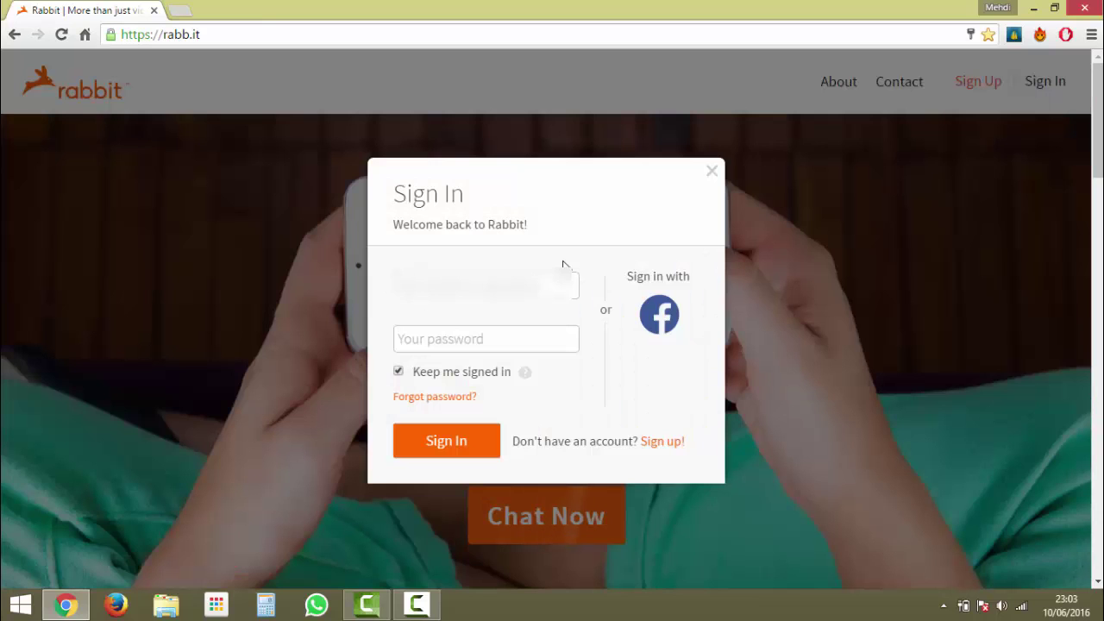
# Step: Sign in with the account username and password, then go to My Room
pyautogui.write('ehdibakh')
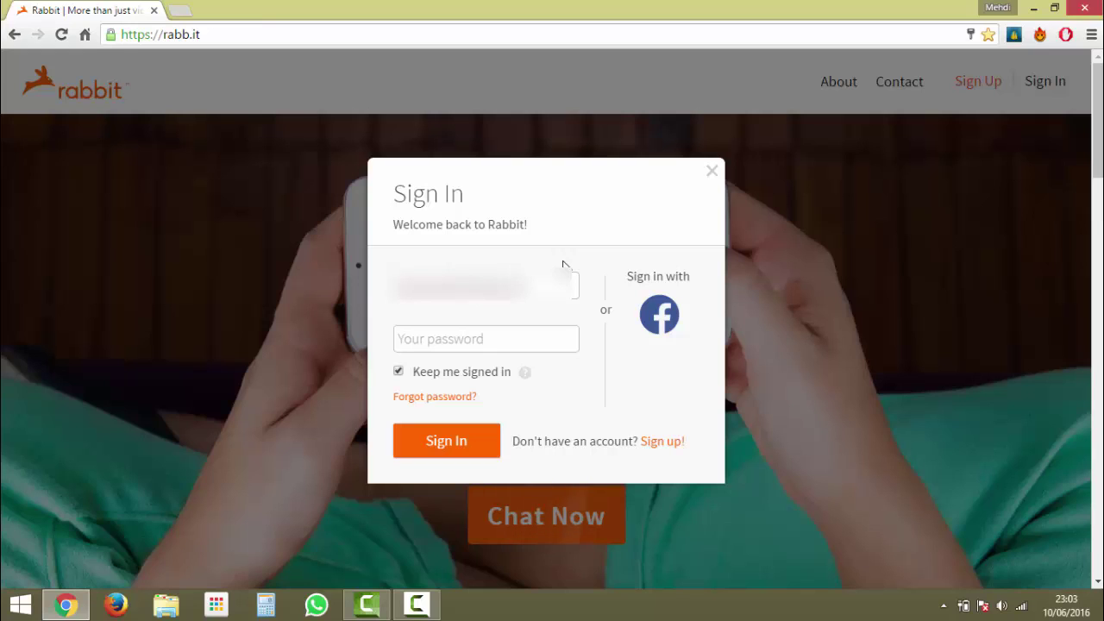
pyautogui.write('••••••••••')
pyautogui.press('Return')
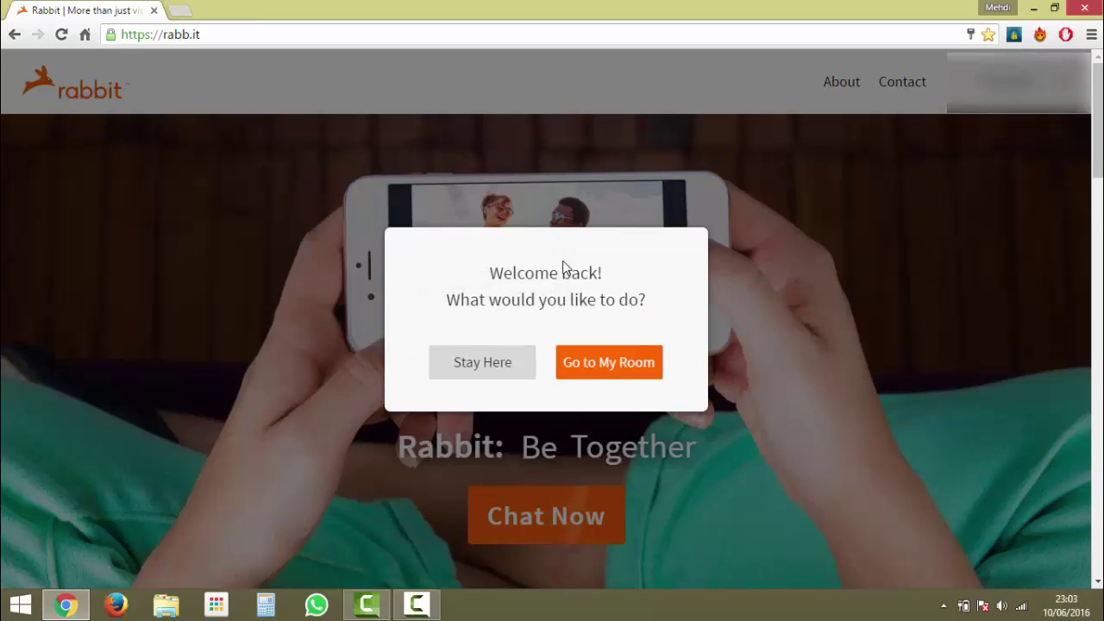
pyautogui.click(598, 366)
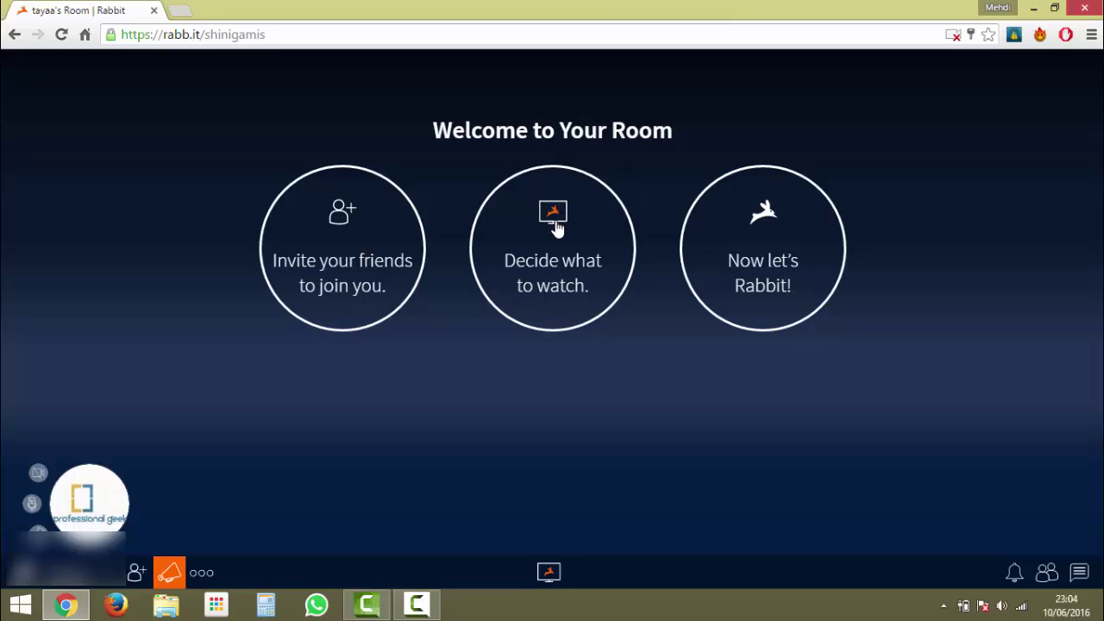
# Step: Start a Rabbitcast by entering google.fr as its address
pyautogui.moveTo(545, 265)
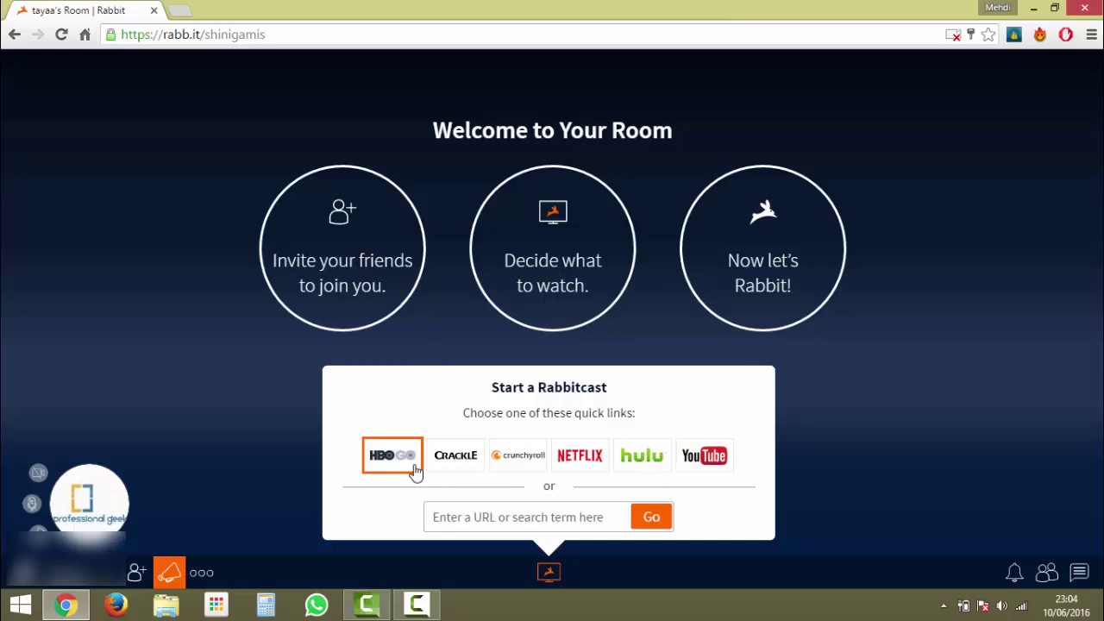
pyautogui.write('google.fr')
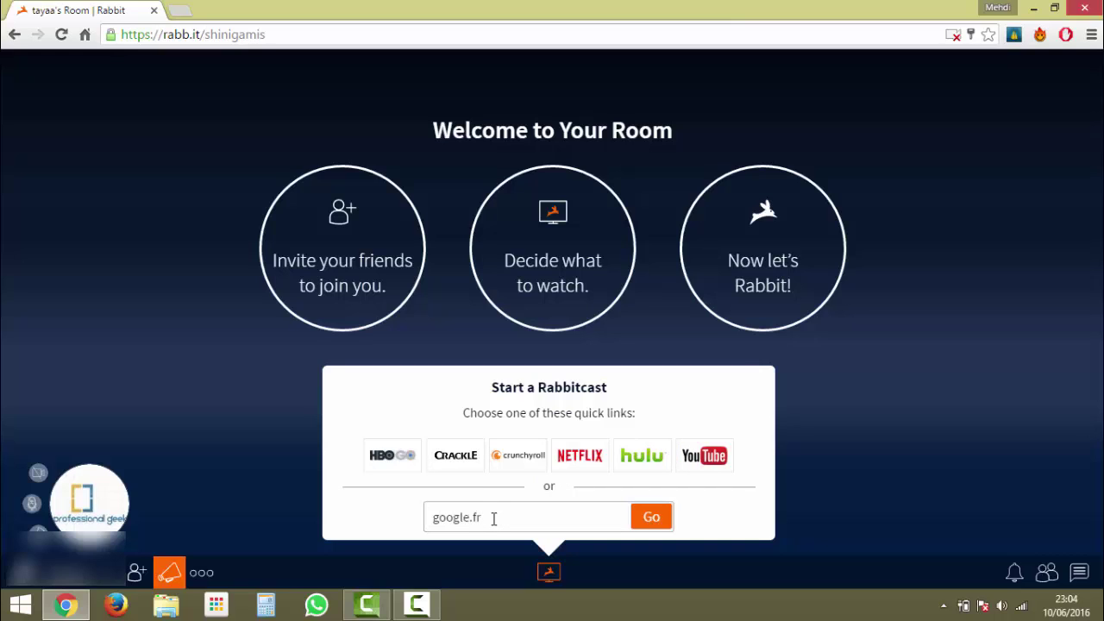
pyautogui.press('Return')
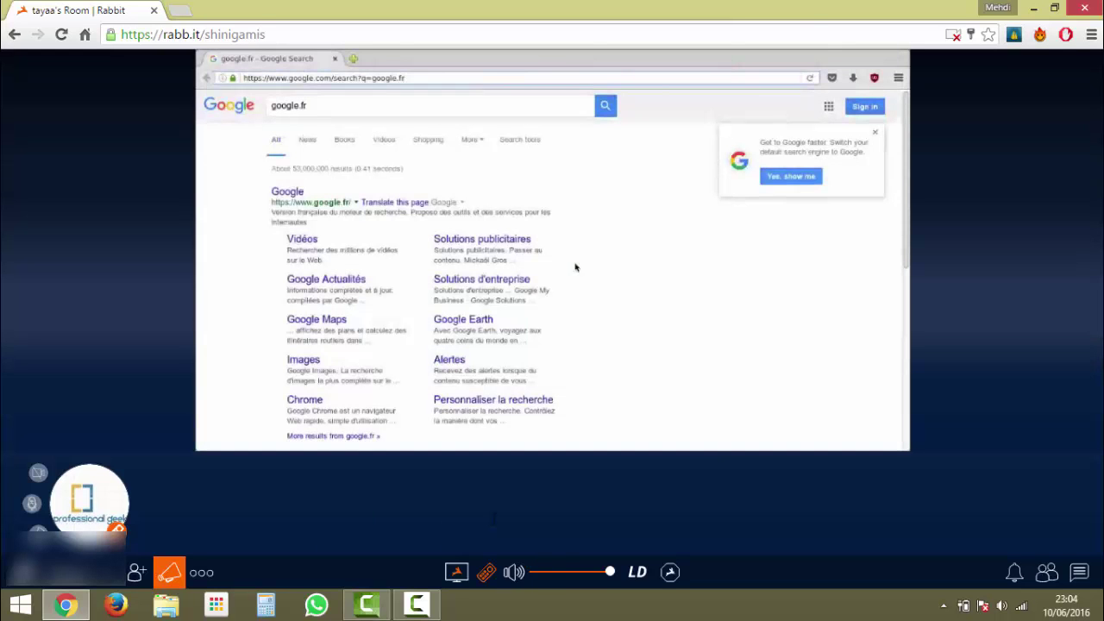
# Step: Search 'spped tesst', accept the speed test correction, open Speedtest.net by Ookla and begin the test
pyautogui.doubleClick(343, 110)
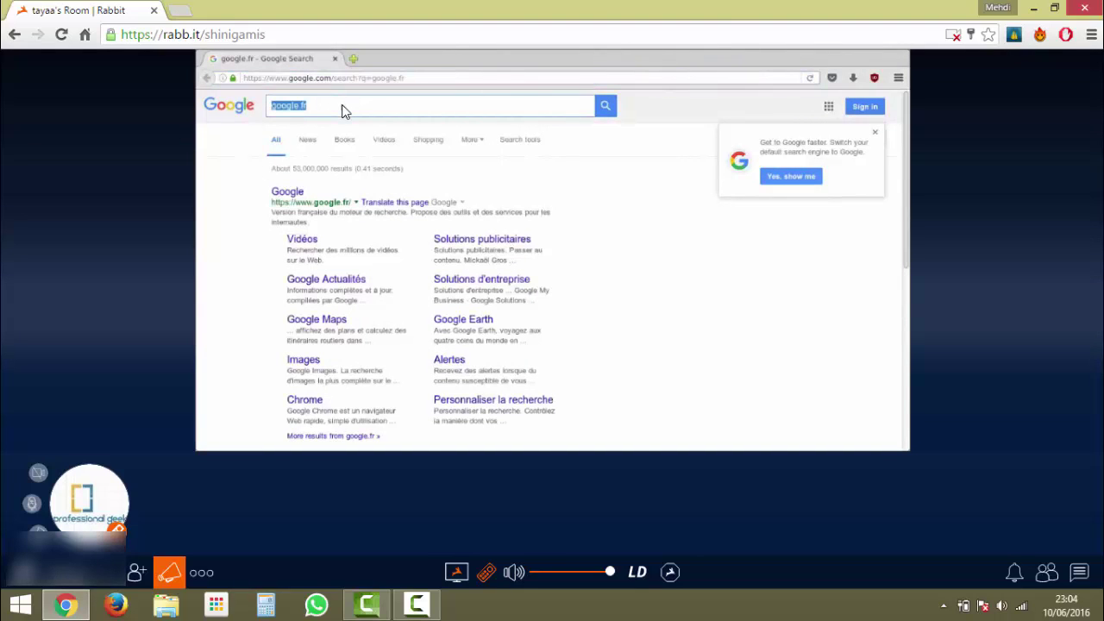
pyautogui.write('sppe')
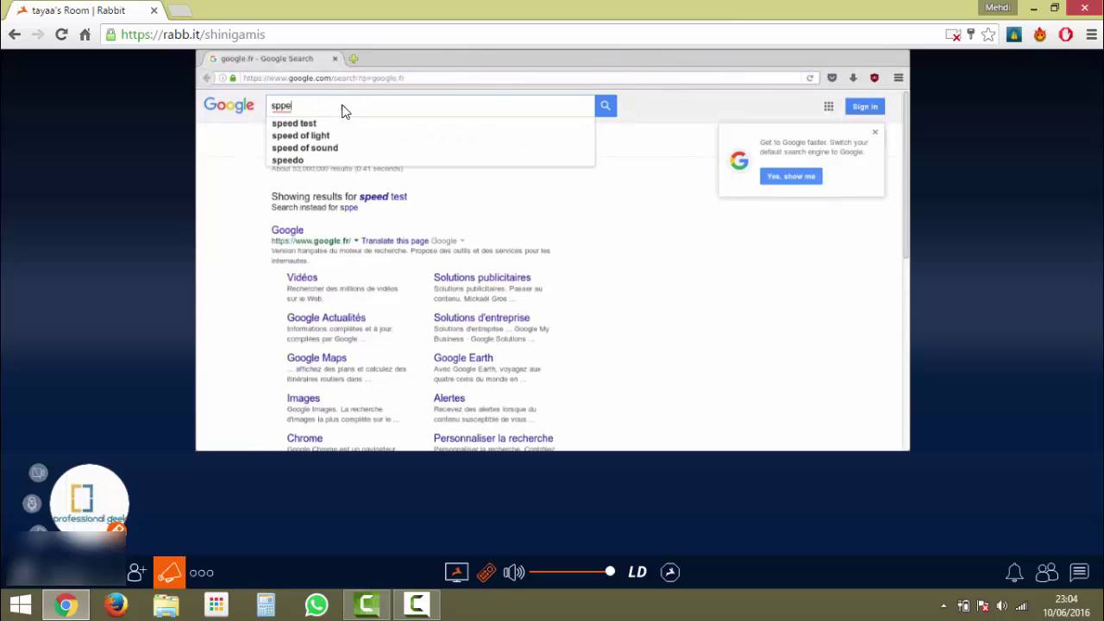
pyautogui.write('d tesst')
pyautogui.press('Return')
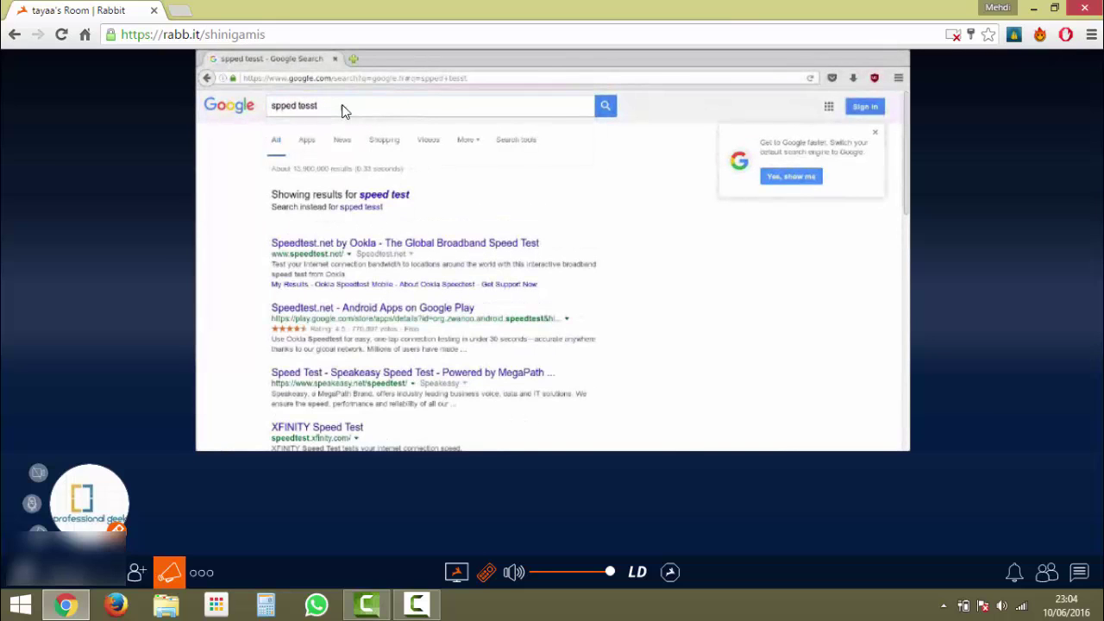
pyautogui.click(380, 196)
pyautogui.click(369, 195)
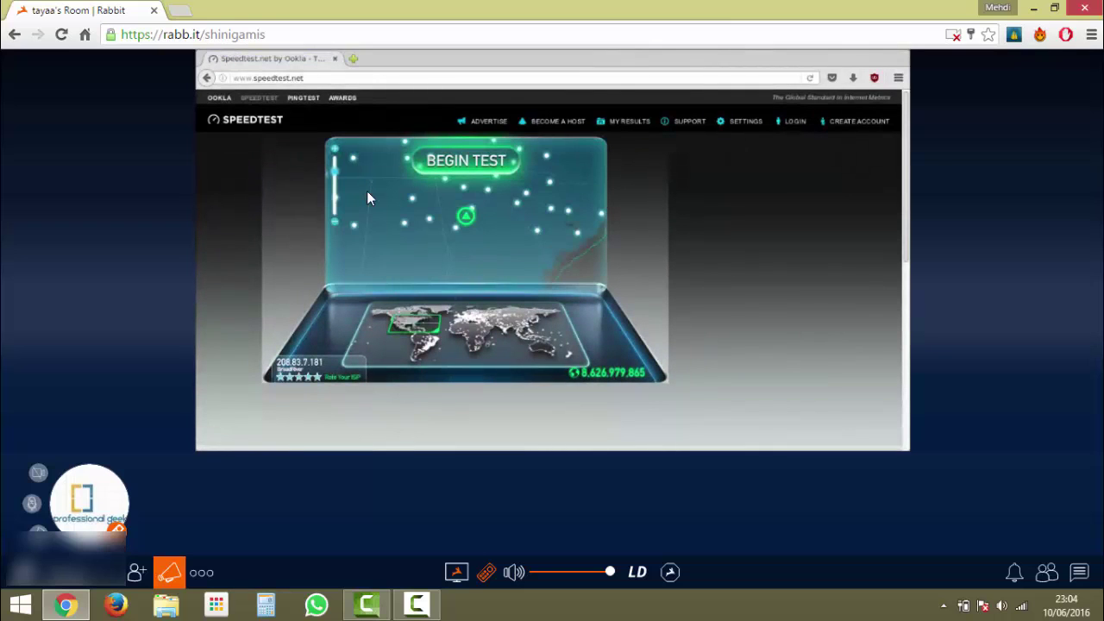
pyautogui.click(458, 169)
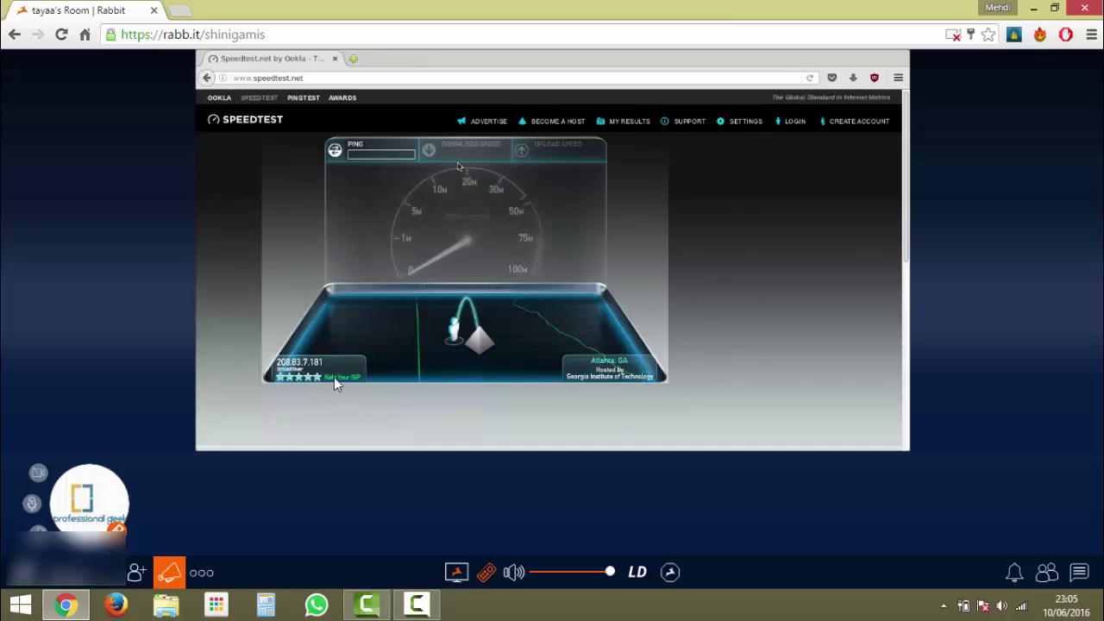
# Step: Rerun the speed test, finishing at 11 ms ping, 244.38 Mbps down, 116.42 Mbps up
pyautogui.moveTo(316, 358)
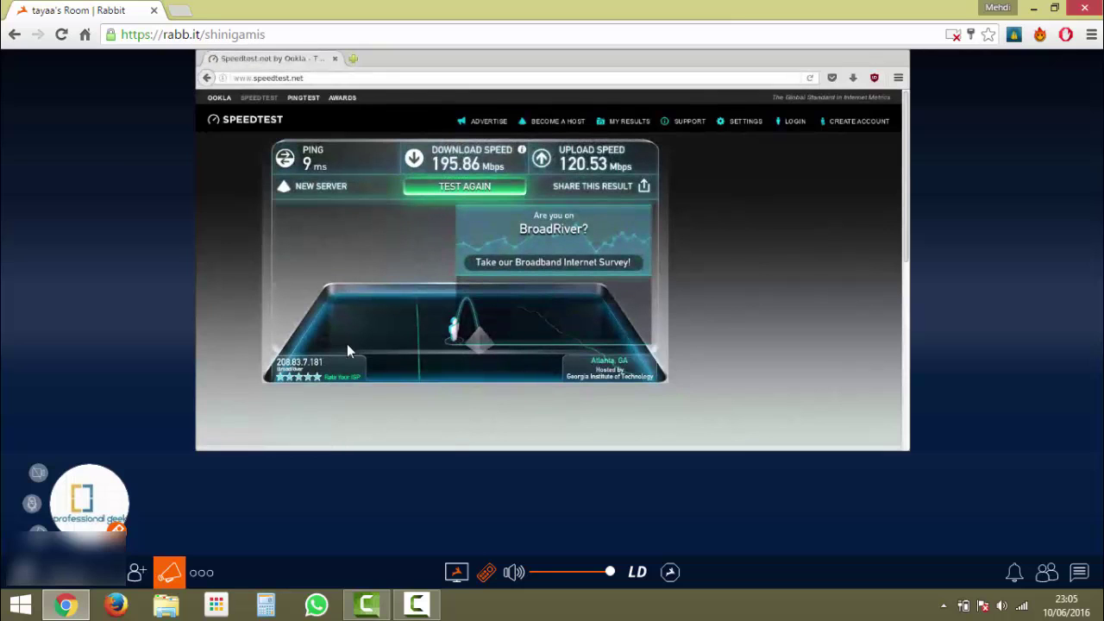
pyautogui.click(447, 189)
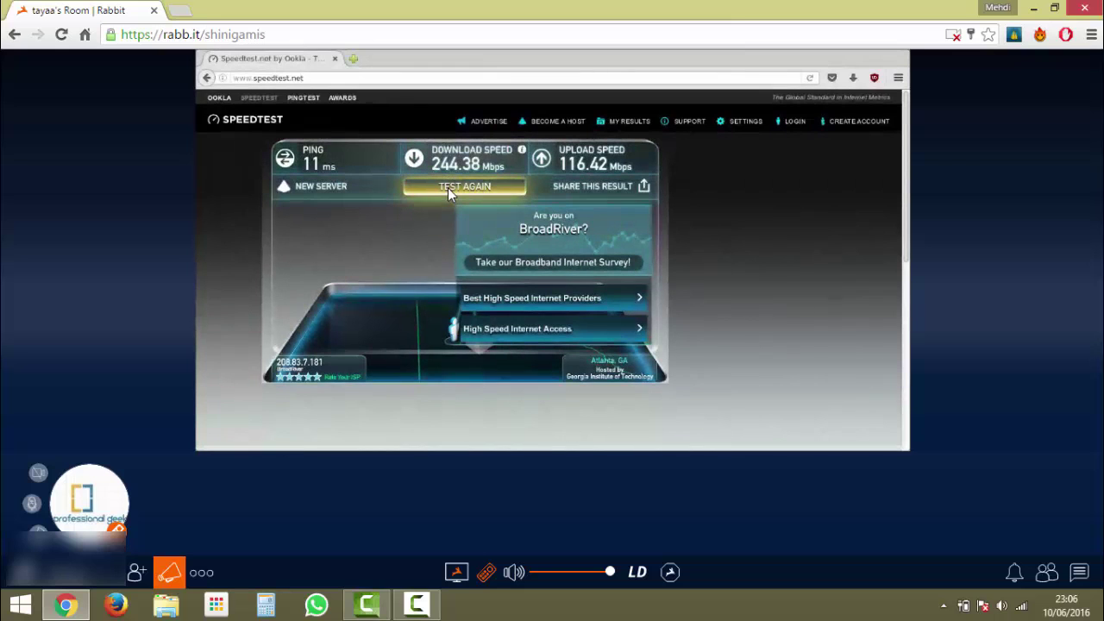
pyautogui.click(415, 79)
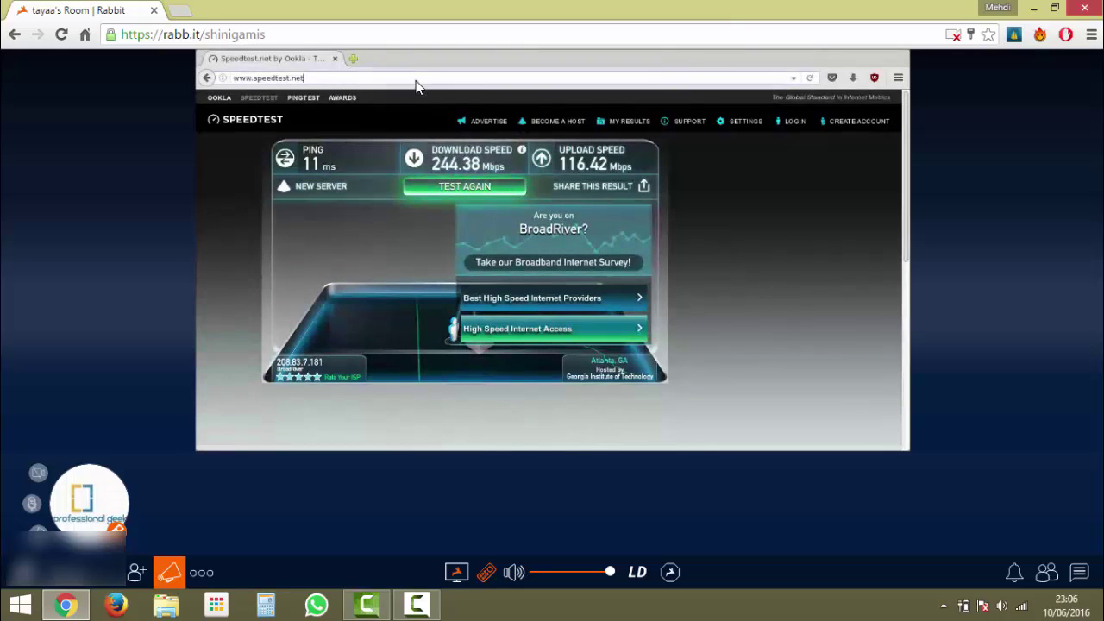
# Step: Replace the shared browser address with google.fr and type 'camtasia' into the search box
pyautogui.click(415, 79)
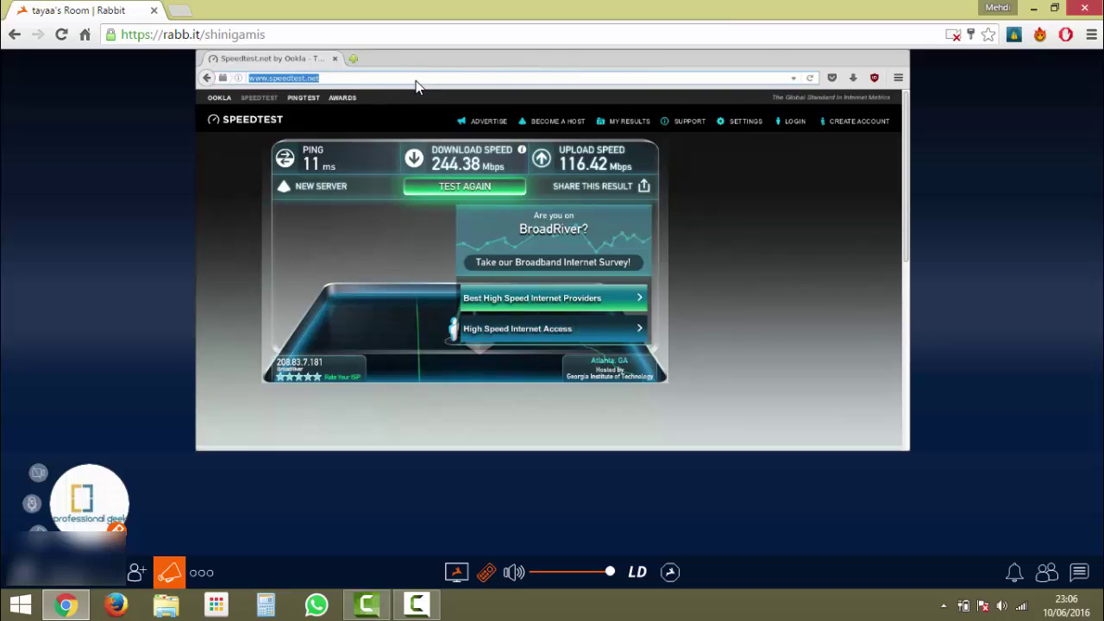
pyautogui.write('googlefr')
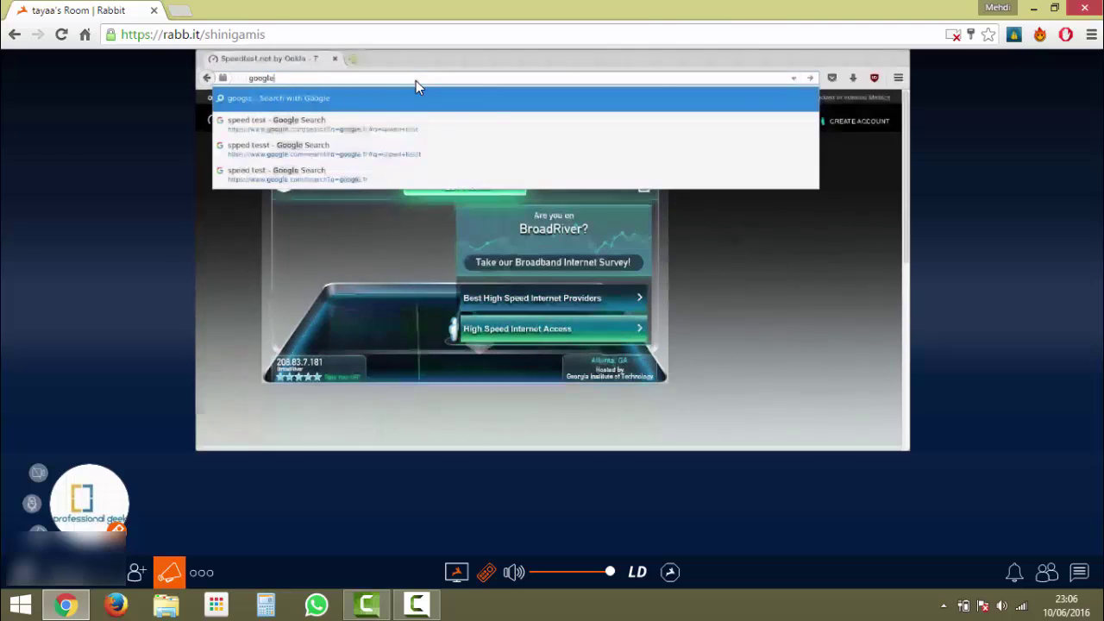
pyautogui.press('BackSpace')
pyautogui.press('BackSpace')
pyautogui.write('.fr')
pyautogui.press('Return')
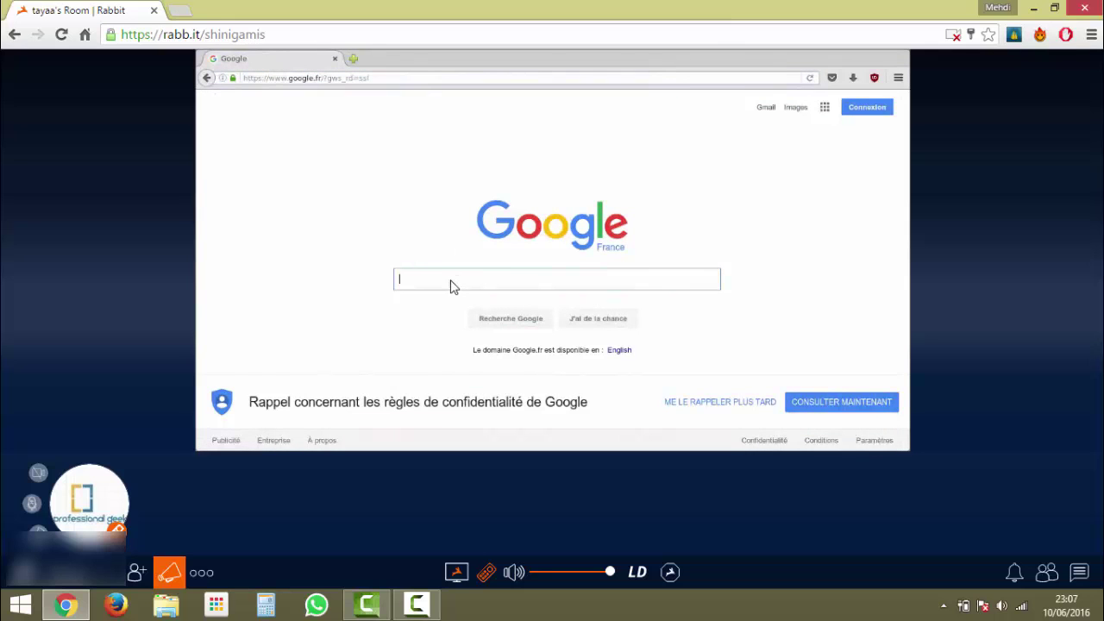
pyautogui.write('camt')
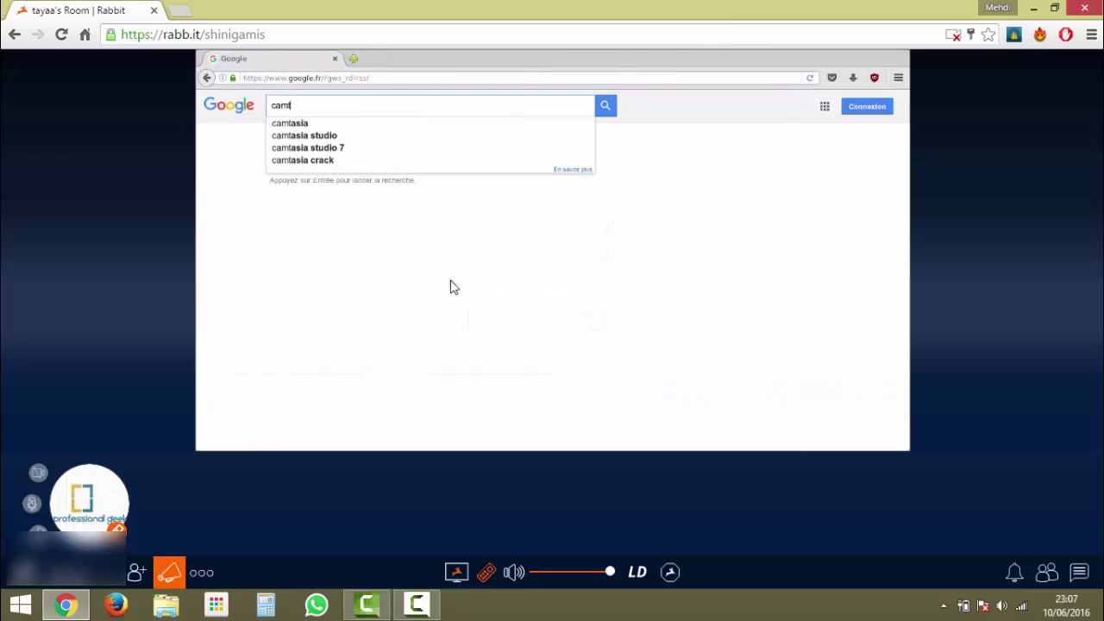
pyautogui.write('asia')
# Step: Search Google for camtasia and open the TechSmith Camtasia Studio result
pyautogui.press('Return')
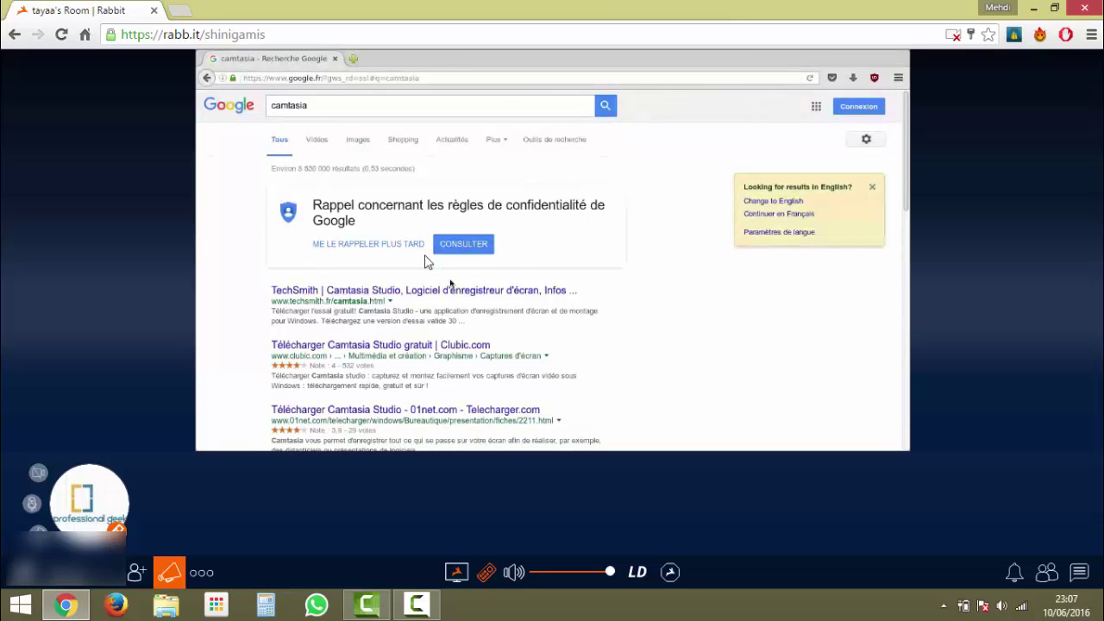
pyautogui.click(606, 107)
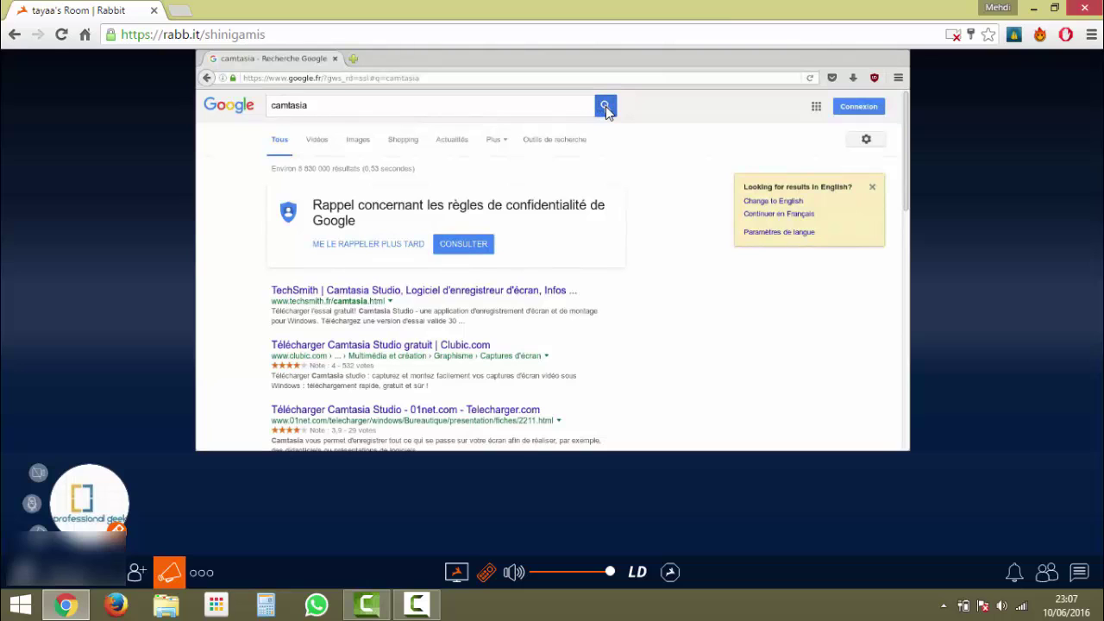
pyautogui.click(571, 78)
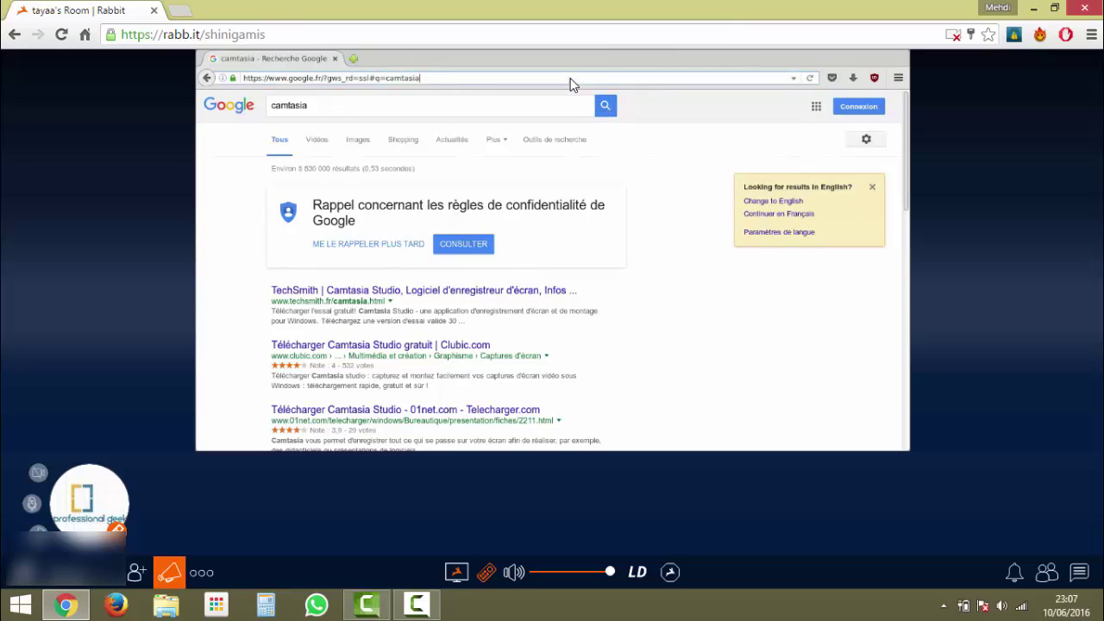
pyautogui.click(812, 80)
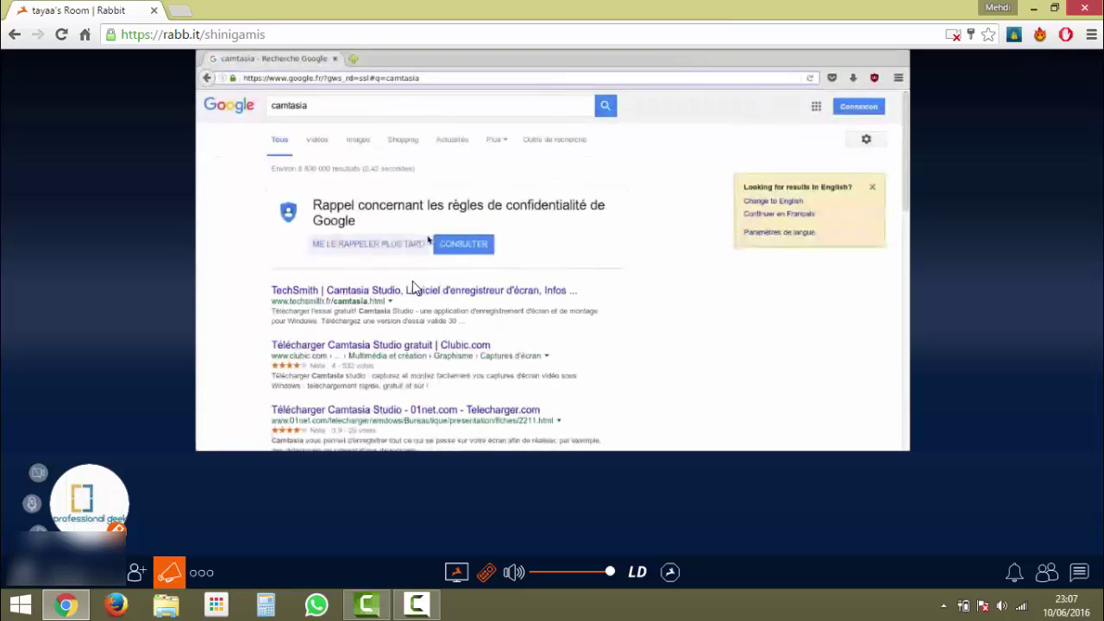
pyautogui.click(367, 293)
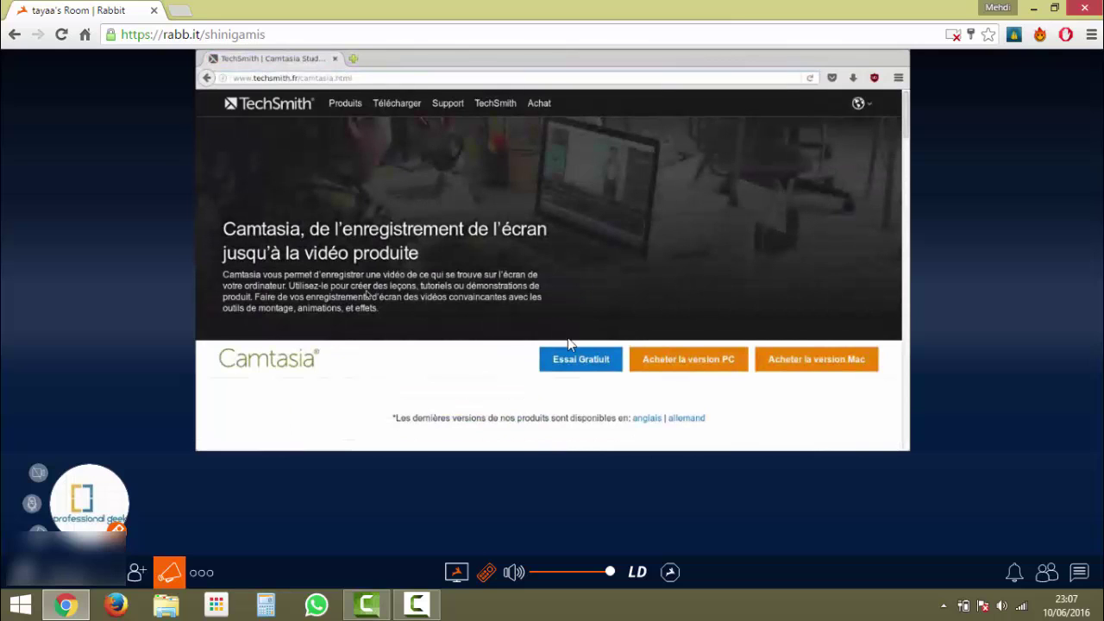
# Step: Request the free Camtasia trial and attempt the TechSmith sign-in with 'Don't remember me' checked
pyautogui.click(581, 363)
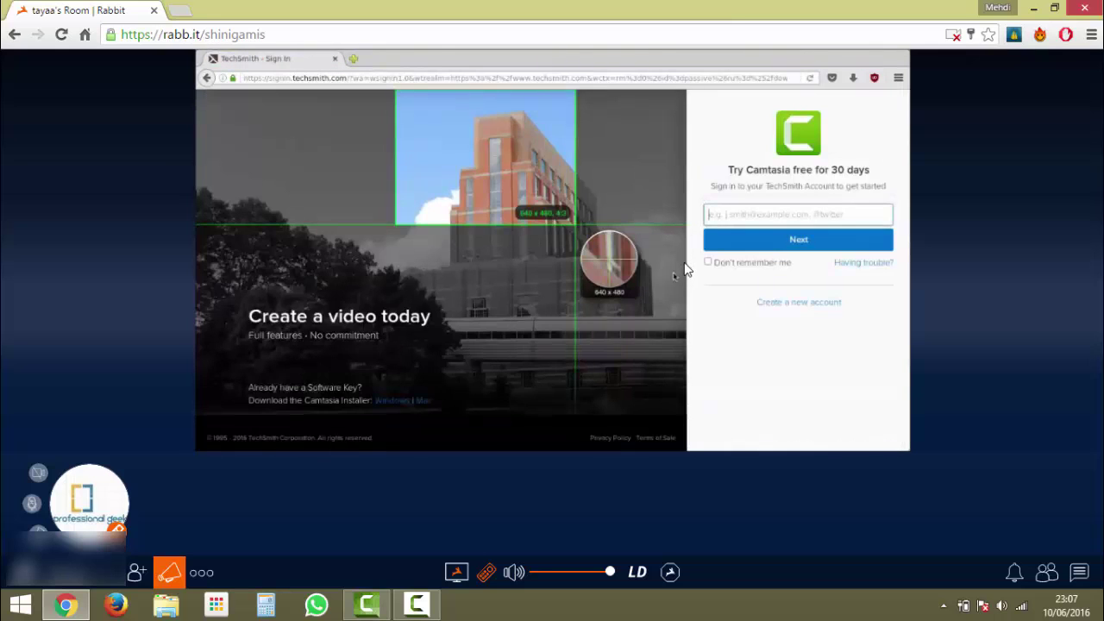
pyautogui.click(701, 207)
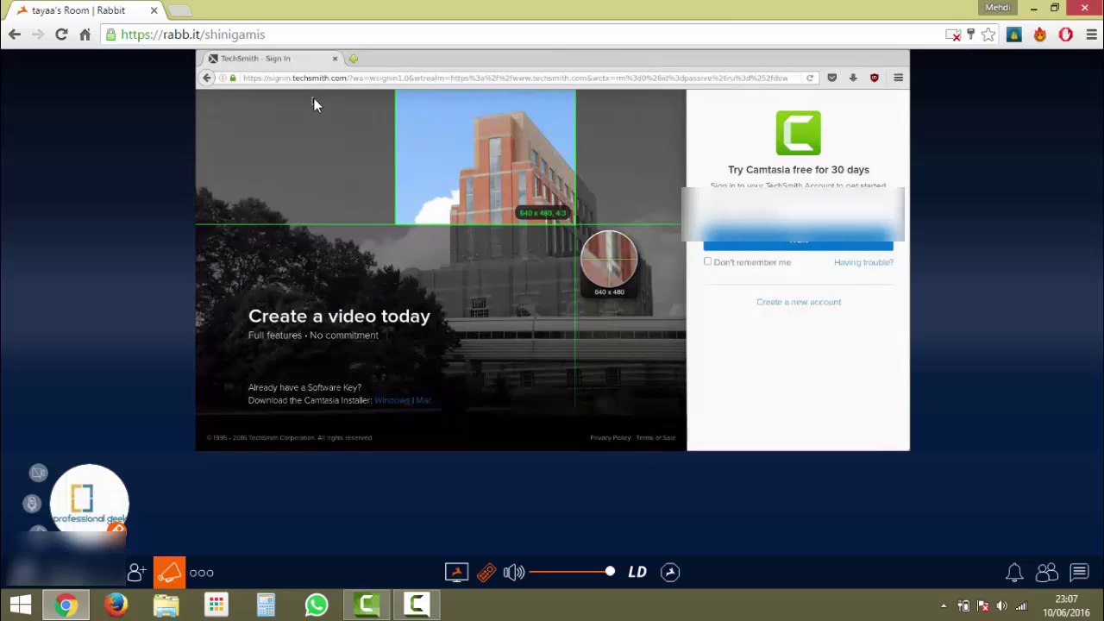
pyautogui.click(754, 264)
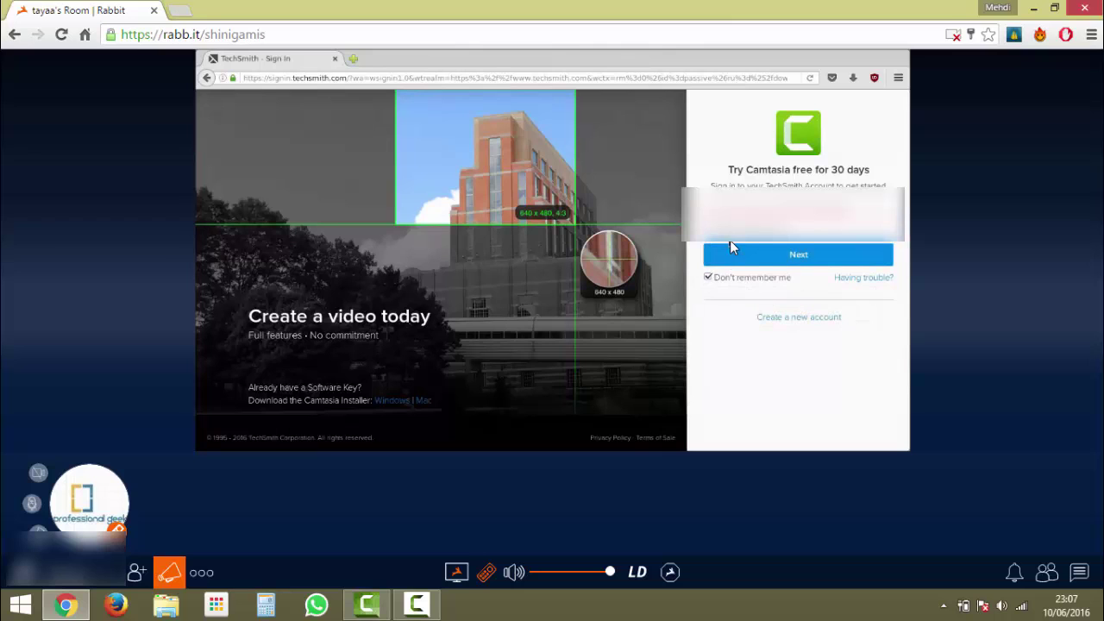
pyautogui.click(762, 244)
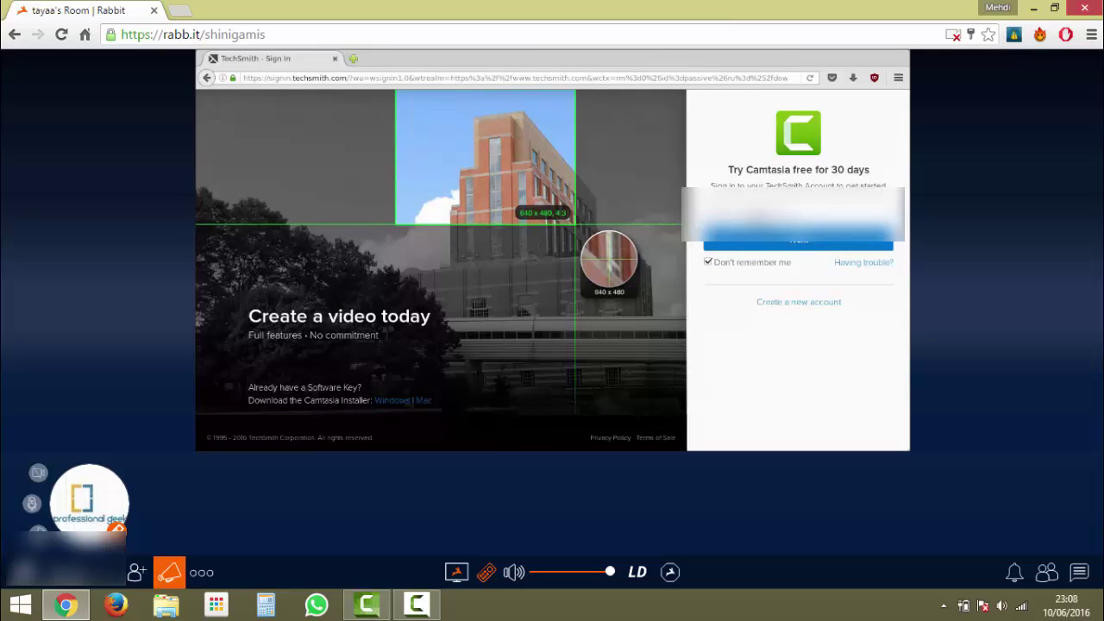
pyautogui.click(783, 246)
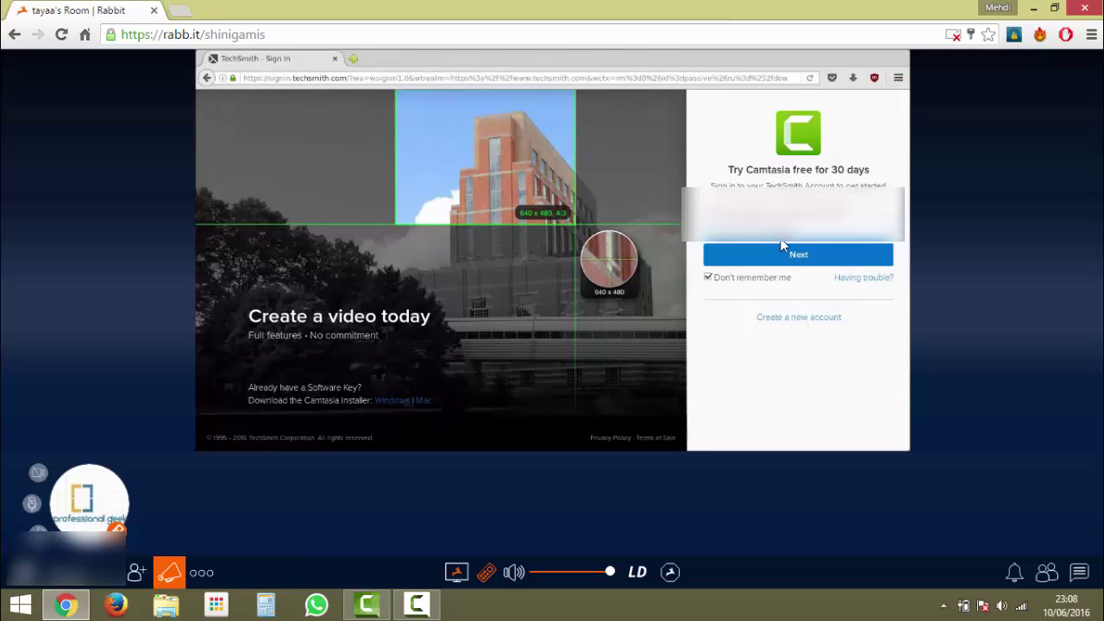
pyautogui.click(781, 254)
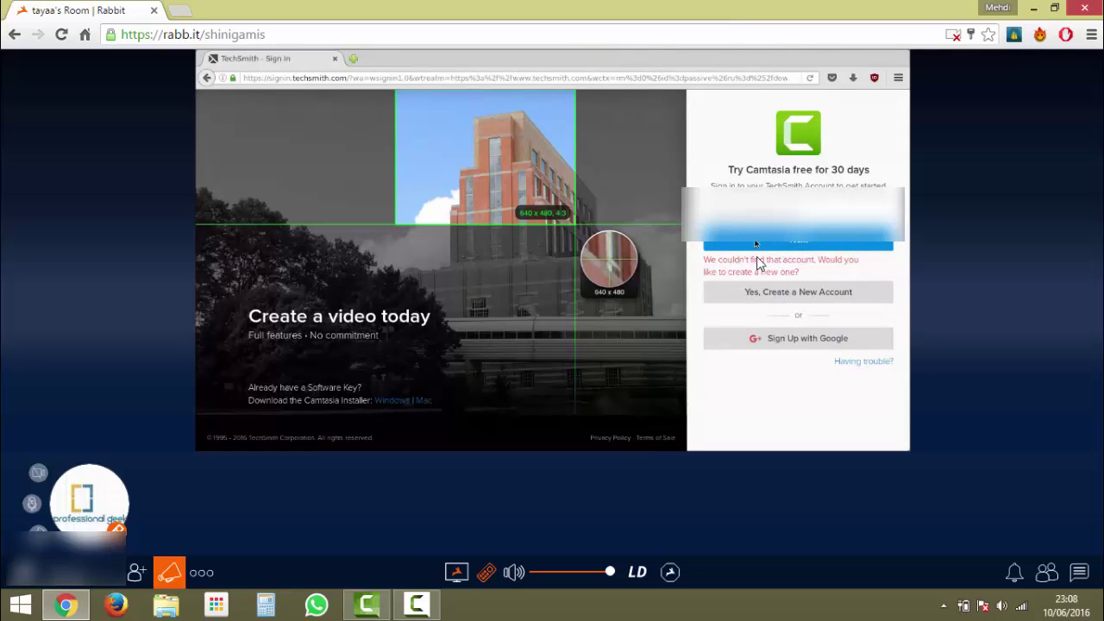
# Step: Return to the camtasia results and download camtasia_8-6-0-build-2079_fr_10052.msi (252 MB) from Clubic
pyautogui.click(207, 79)
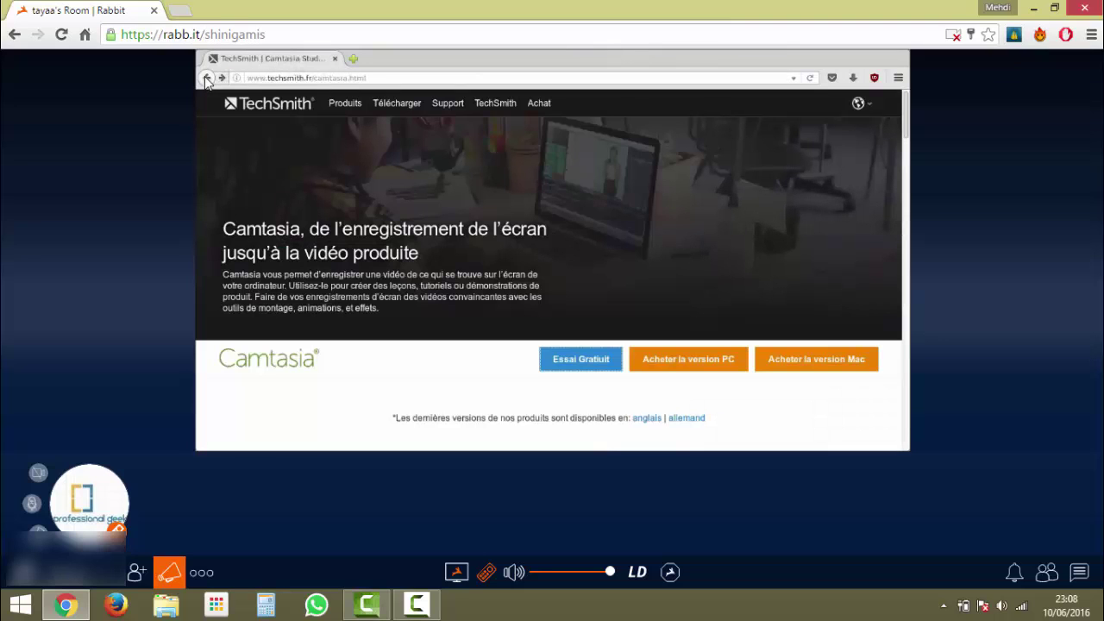
pyautogui.click(207, 80)
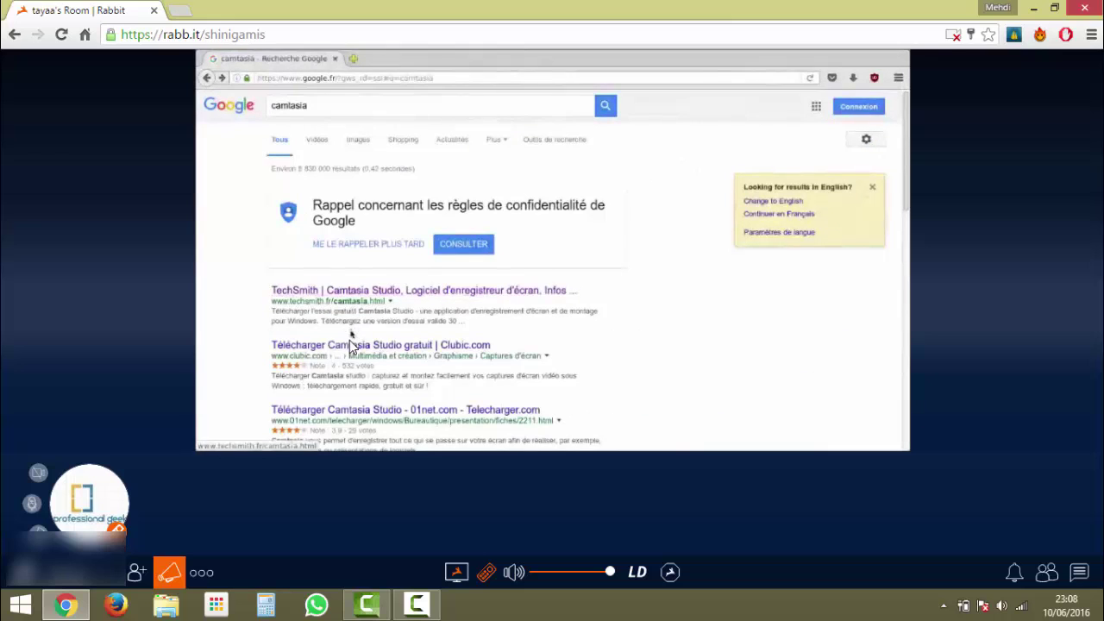
pyautogui.click(352, 346)
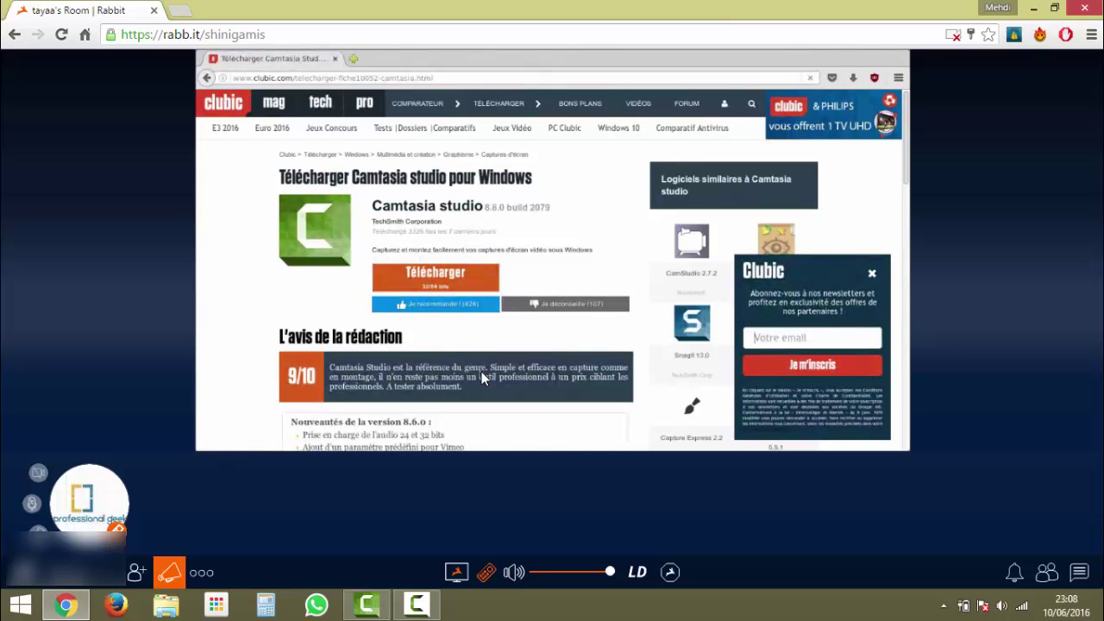
pyautogui.click(428, 278)
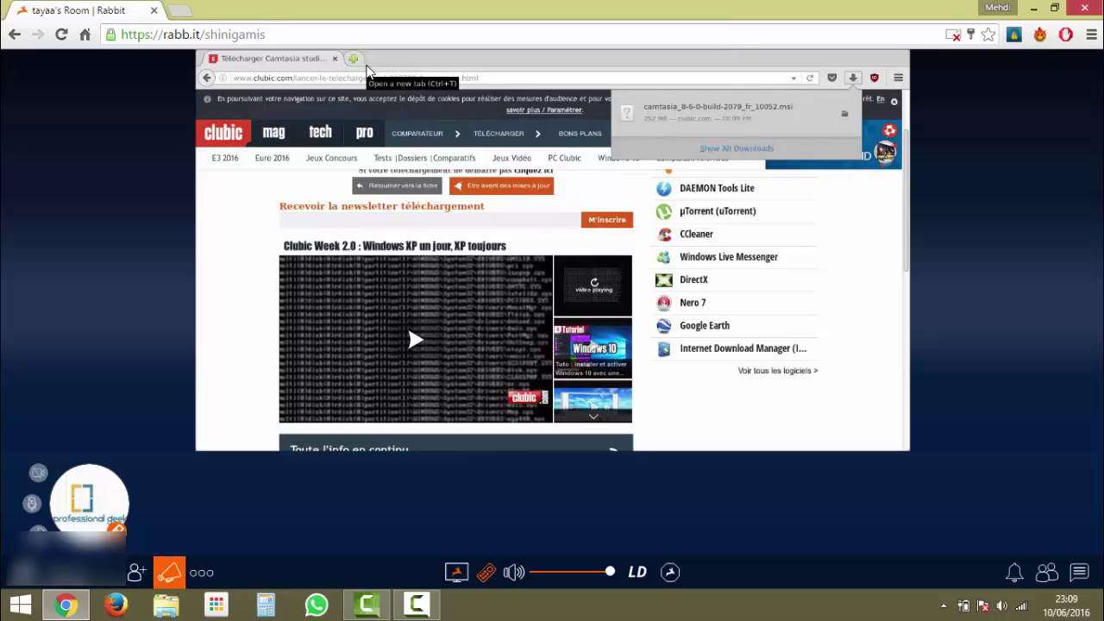
# Step: In a new tab, search for dropbox, open the Dropbox site and bring up its sign-in form
pyautogui.click(354, 59)
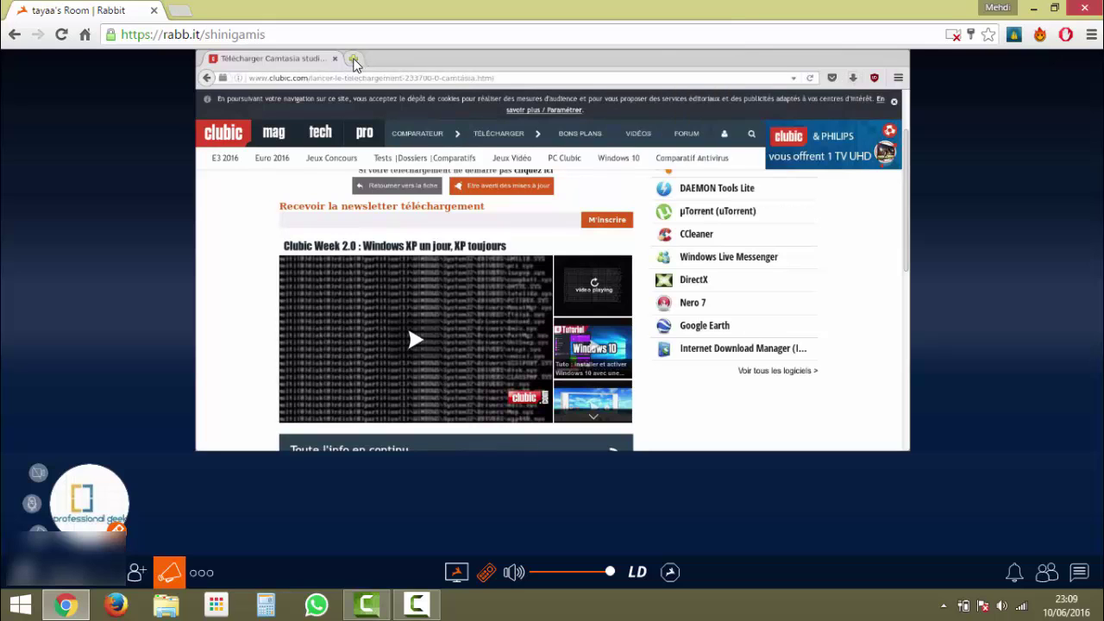
pyautogui.write('dr')
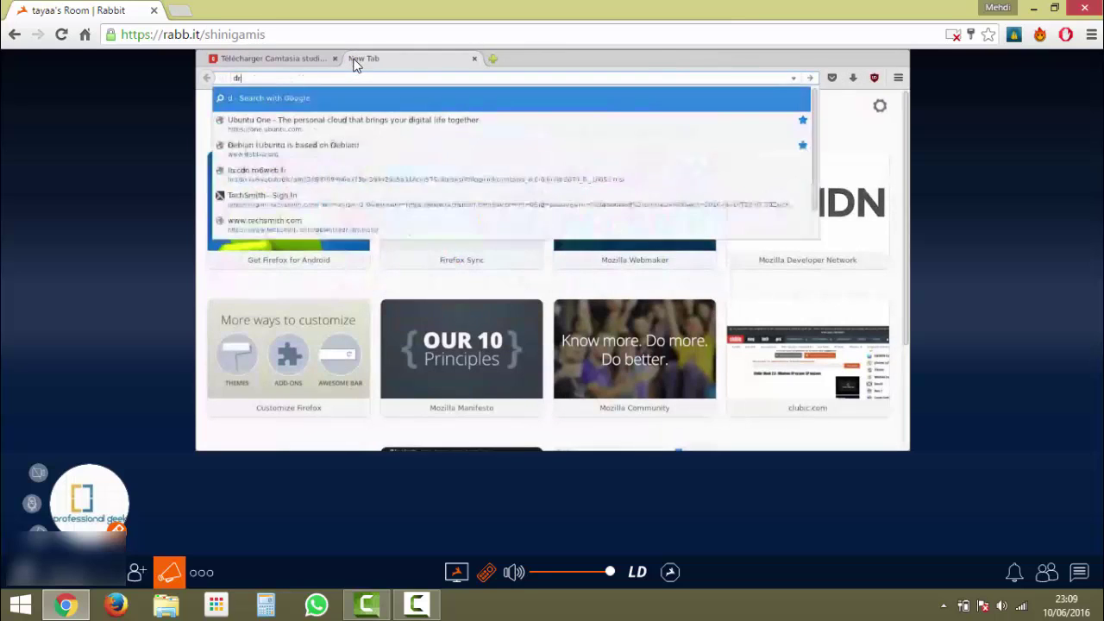
pyautogui.write('opbox')
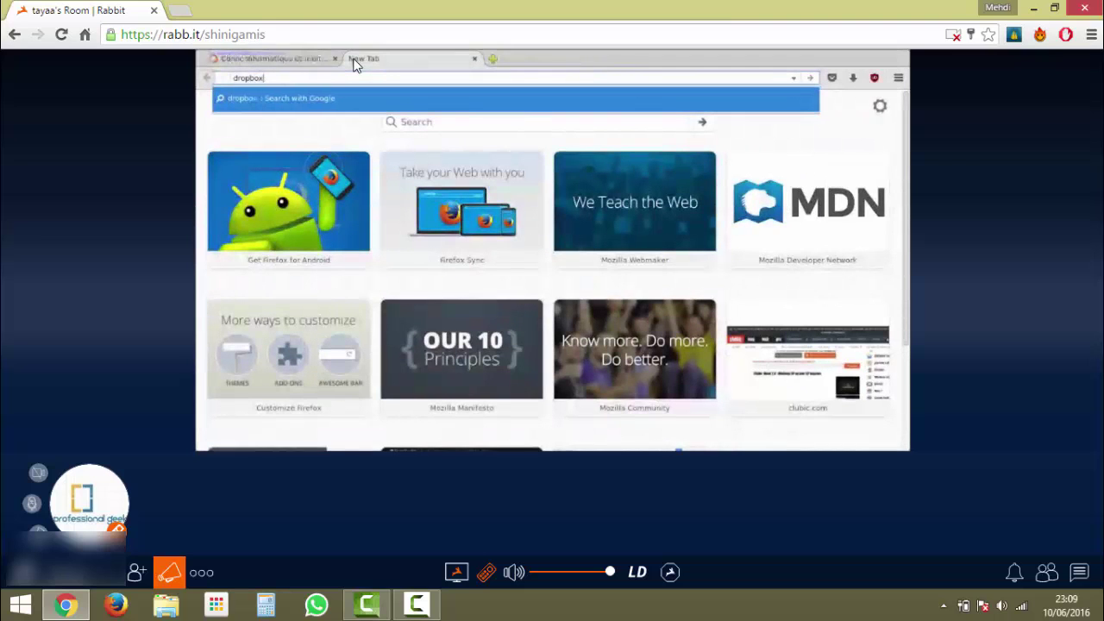
pyautogui.press('Return')
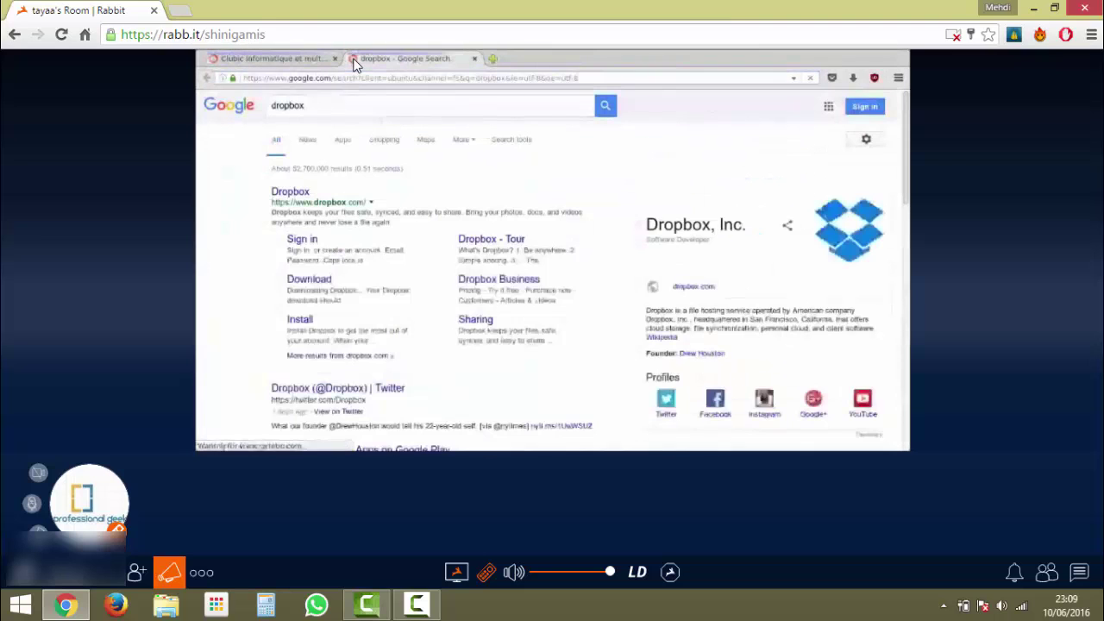
pyautogui.click(291, 195)
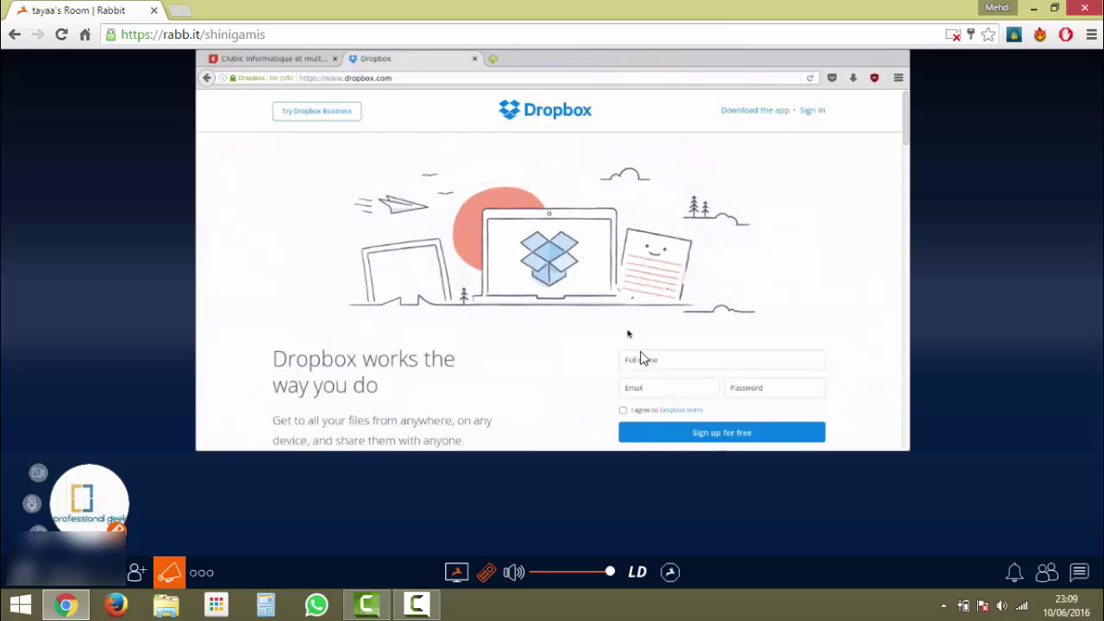
pyautogui.click(812, 111)
pyautogui.click(483, 202)
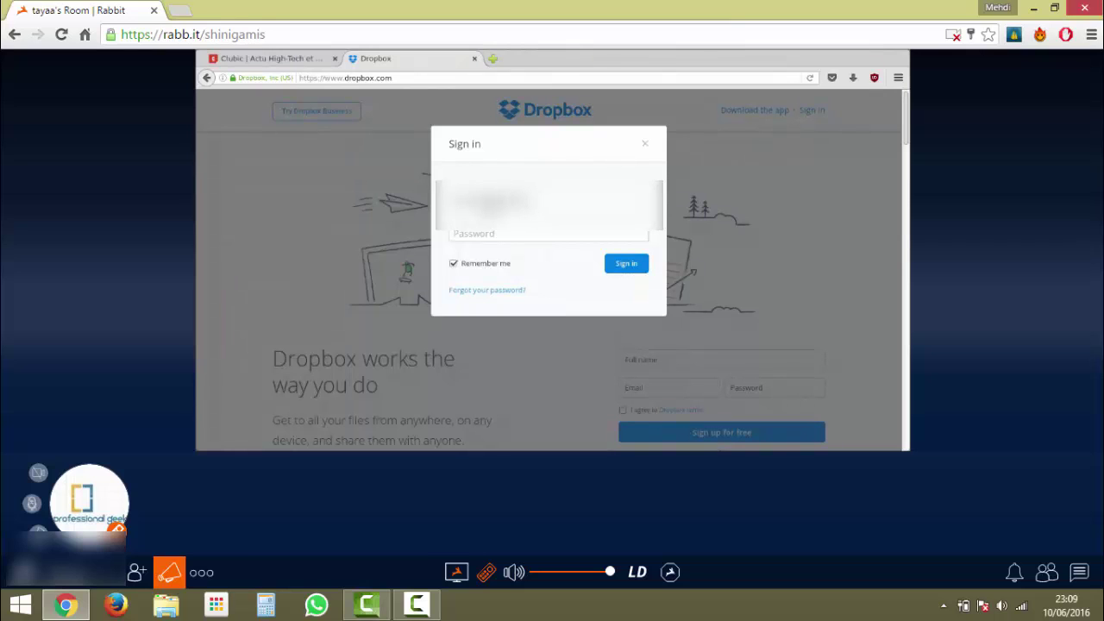
# Step: Enter the Dropbox account e-mail and password and submit to reach the Files home
pyautogui.write('@g')
pyautogui.press('BackSpace')
pyautogui.press('BackSpace')
pyautogui.press('BackSpace')
pyautogui.press('BackSpace')
pyautogui.press('BackSpace')
pyautogui.click(548, 232)
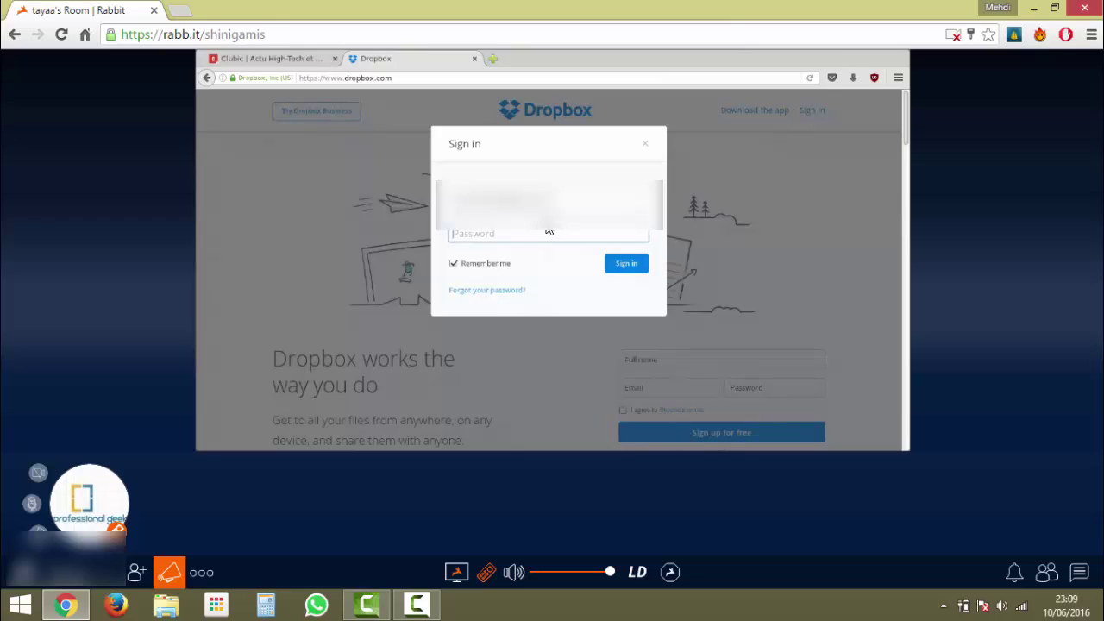
pyautogui.write('••••••••••')
pyautogui.press('Return')
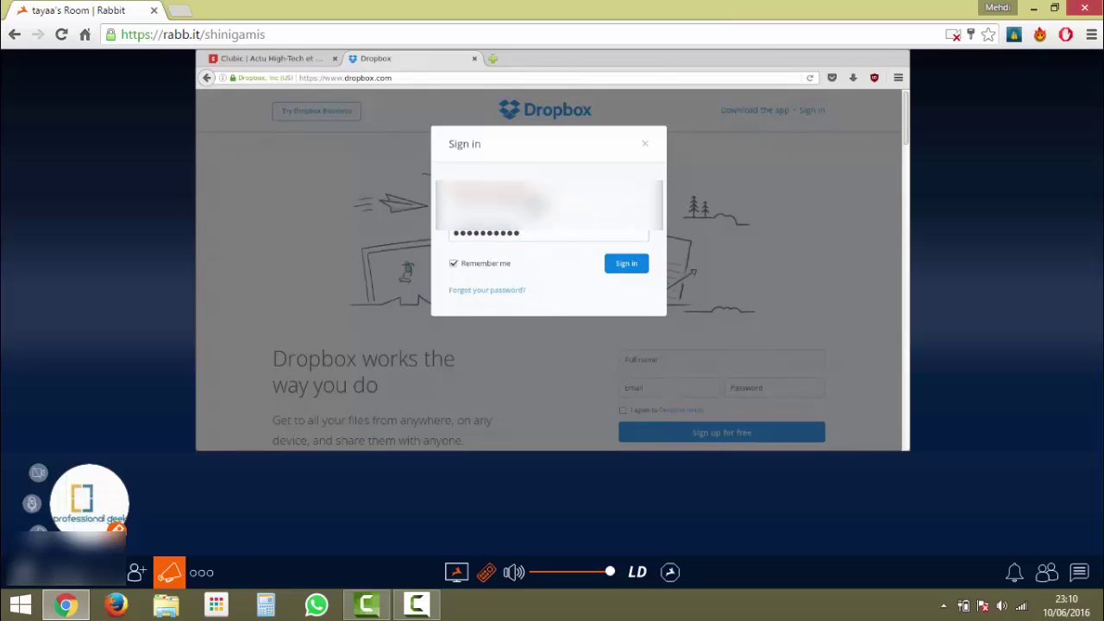
pyautogui.press('Return')
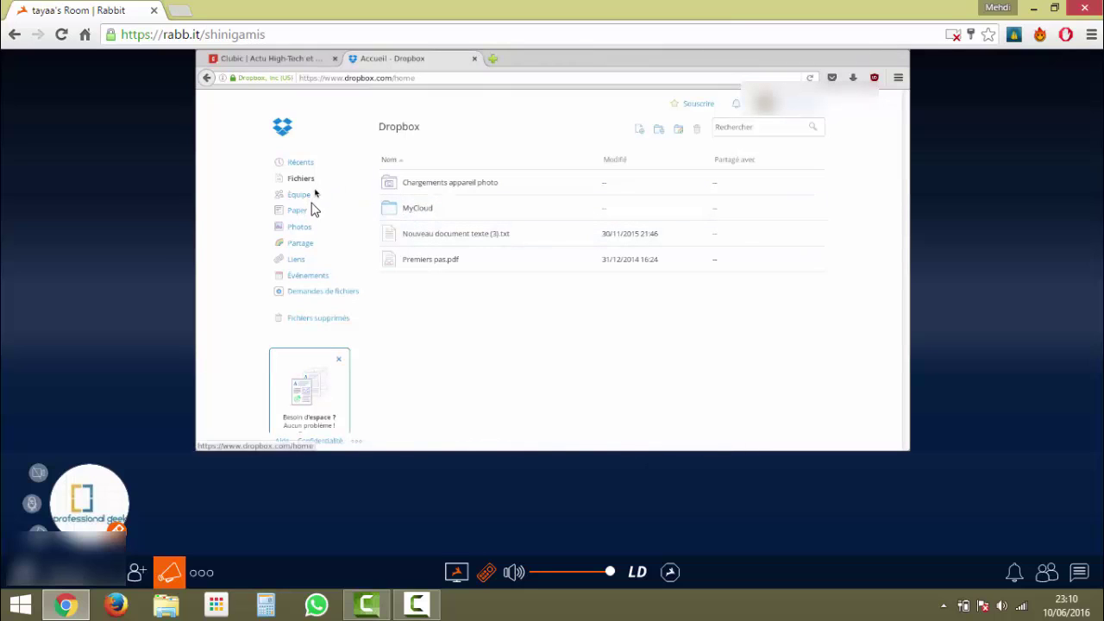
# Step: Cycle the Dropbox sidebar through Demandes de fichiers, Récents and Fichiers, settle on Récents, and start an upload
pyautogui.click(310, 293)
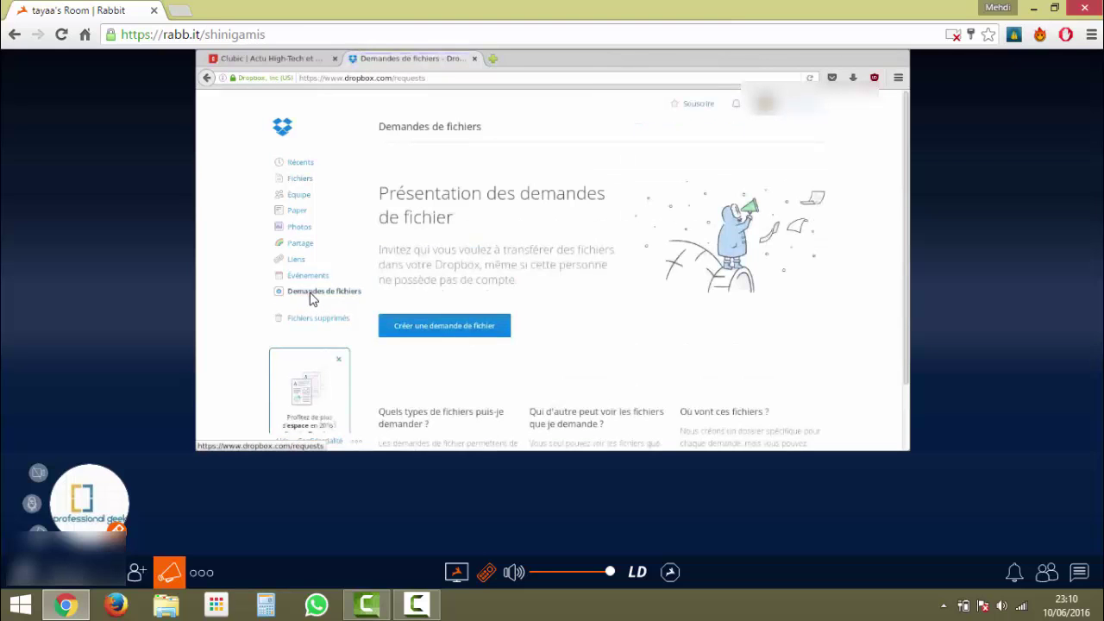
pyautogui.click(301, 166)
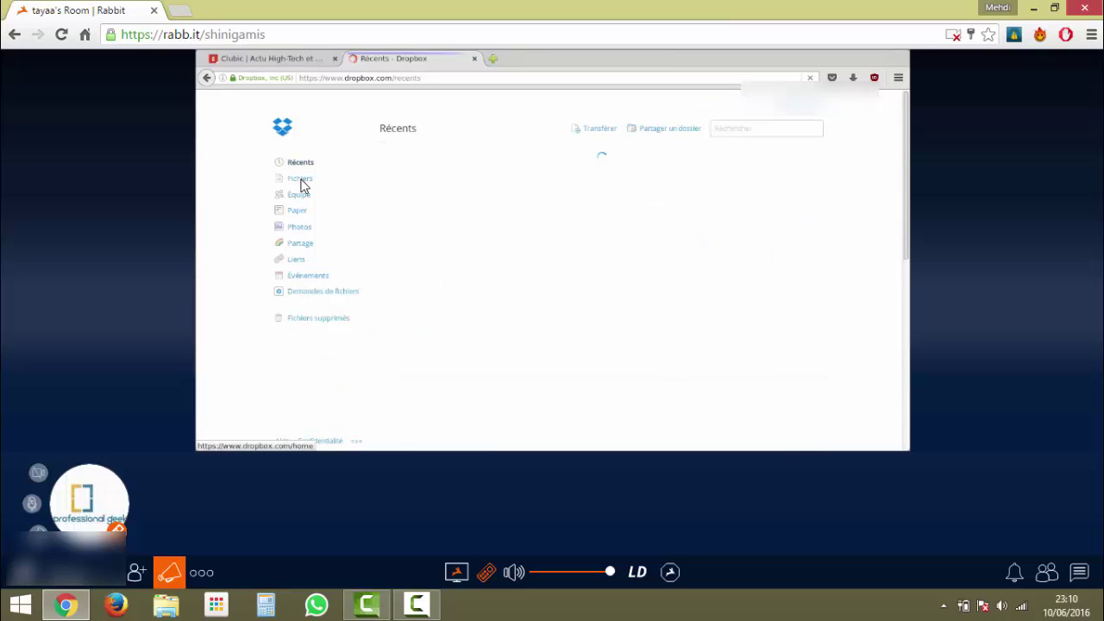
pyautogui.click(301, 181)
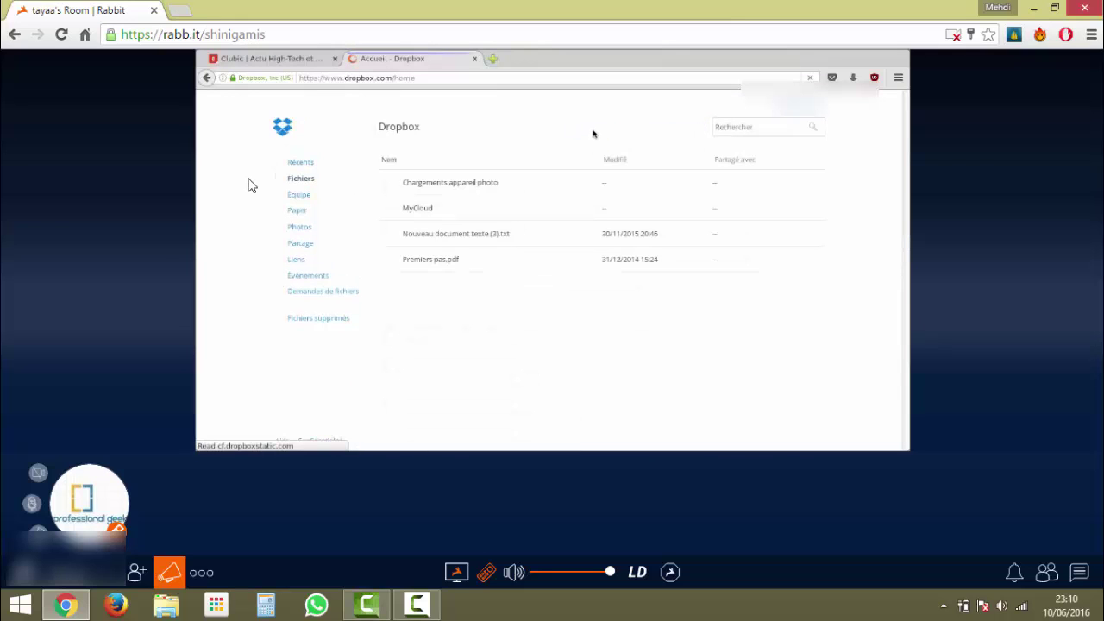
pyautogui.click(296, 165)
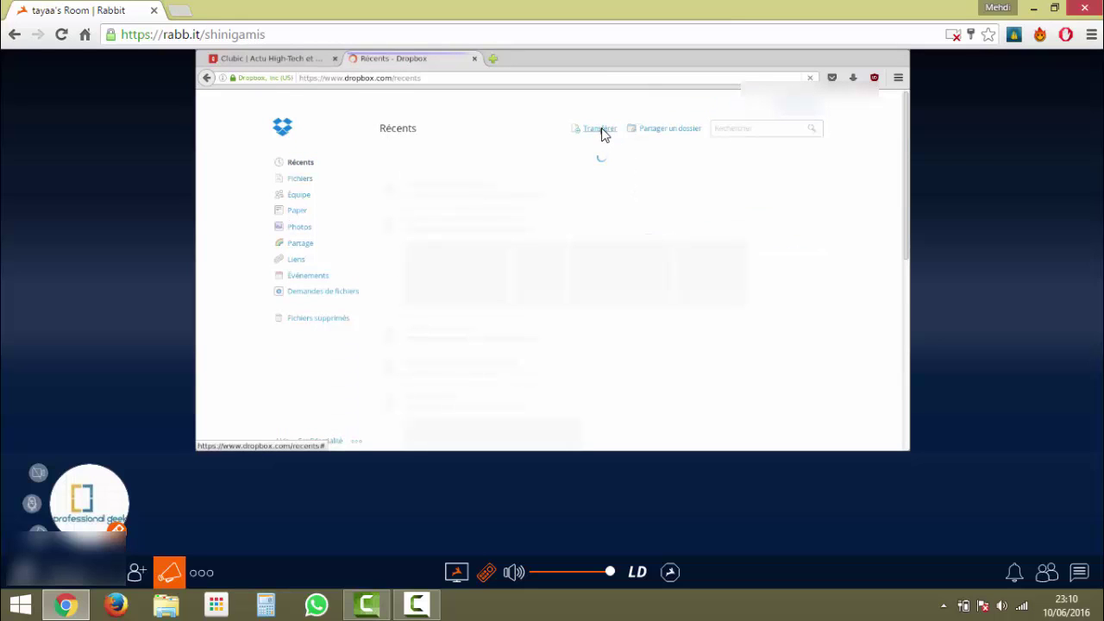
pyautogui.click(603, 130)
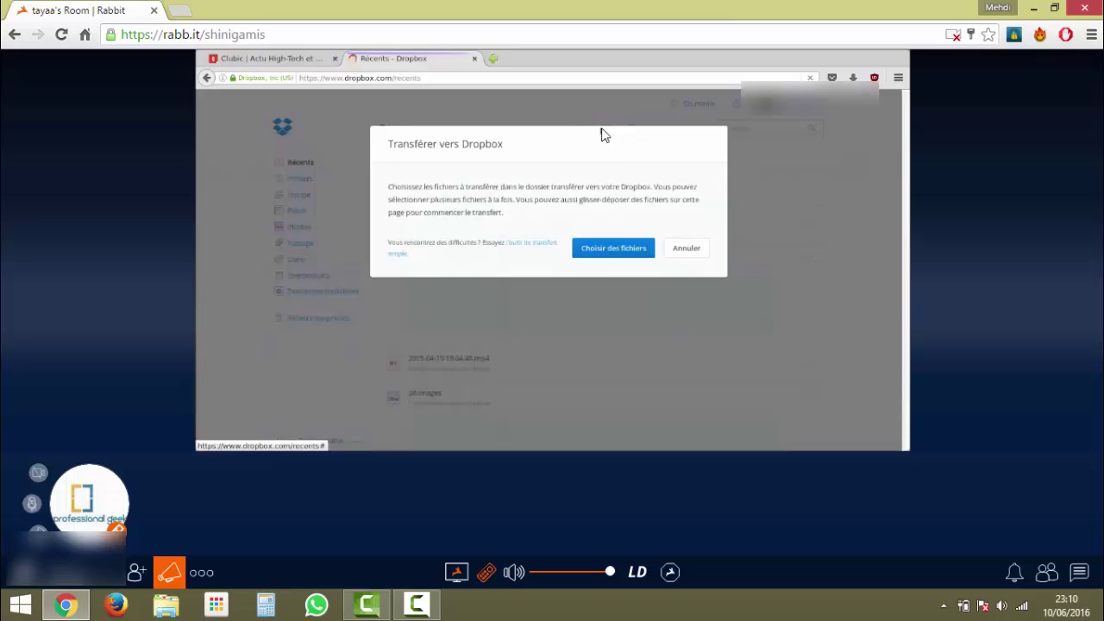
# Step: Upload the 251.77 Mo camtasia .msi from rabbit > Downloads into Dropbox's Fichiers folder
pyautogui.click(614, 248)
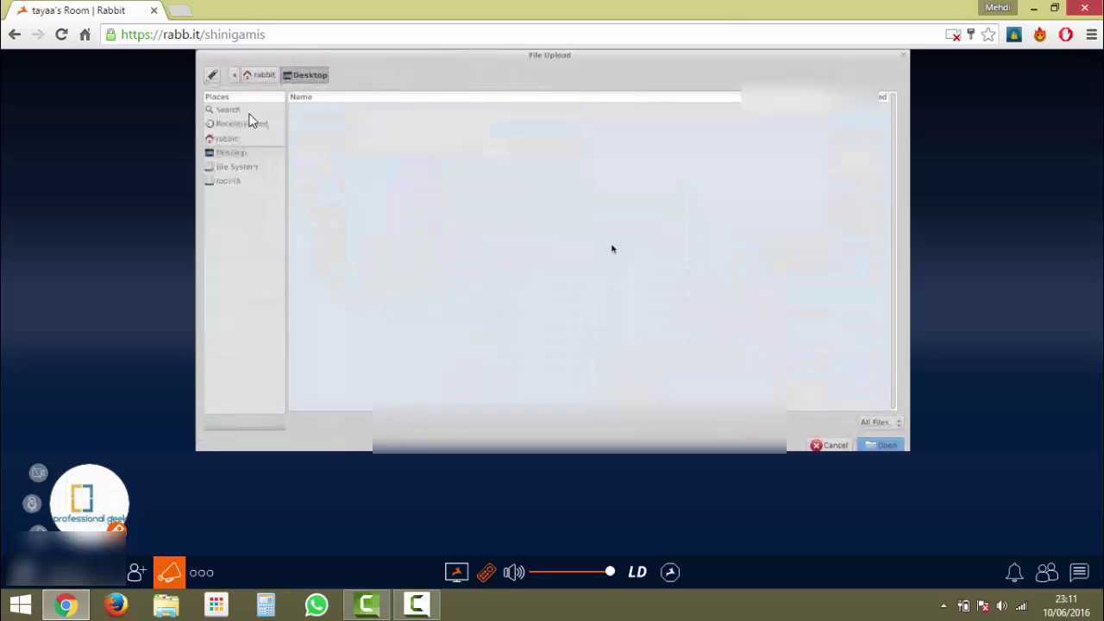
pyautogui.click(226, 138)
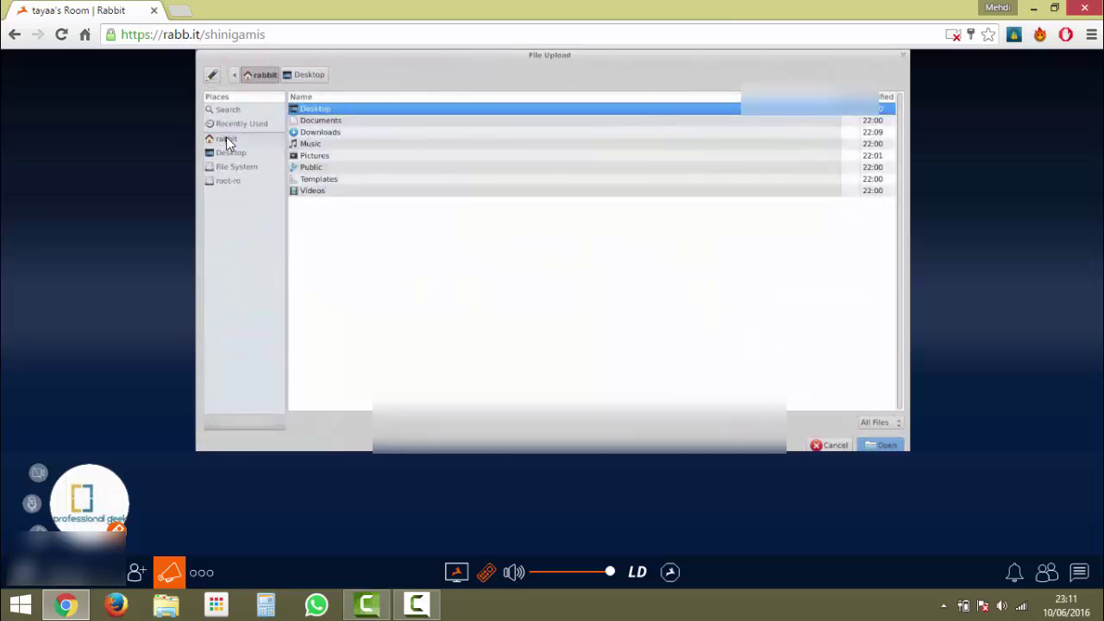
pyautogui.doubleClick(309, 132)
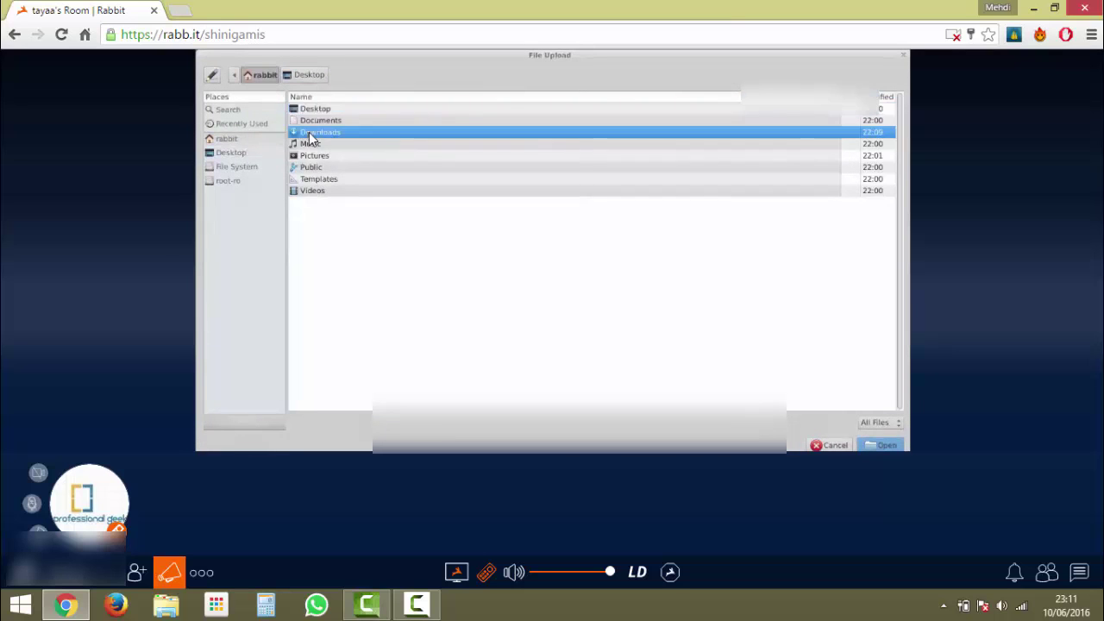
pyautogui.doubleClick(322, 111)
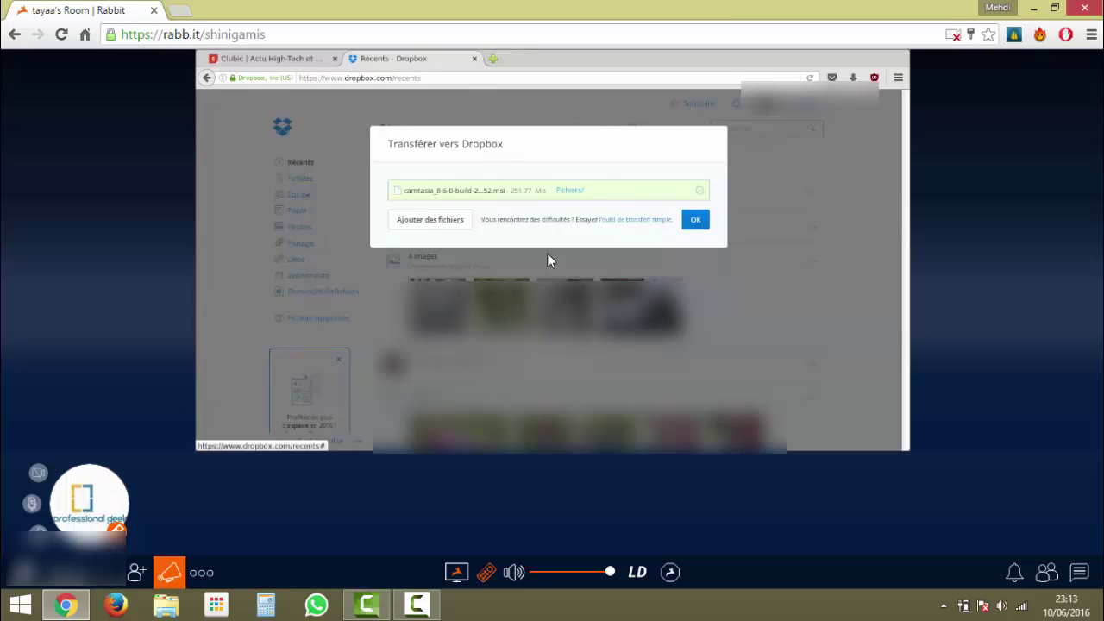
# Step: Dismiss the Transférer vers Dropbox dialog with OK and show the Fichiers list
pyautogui.click(700, 223)
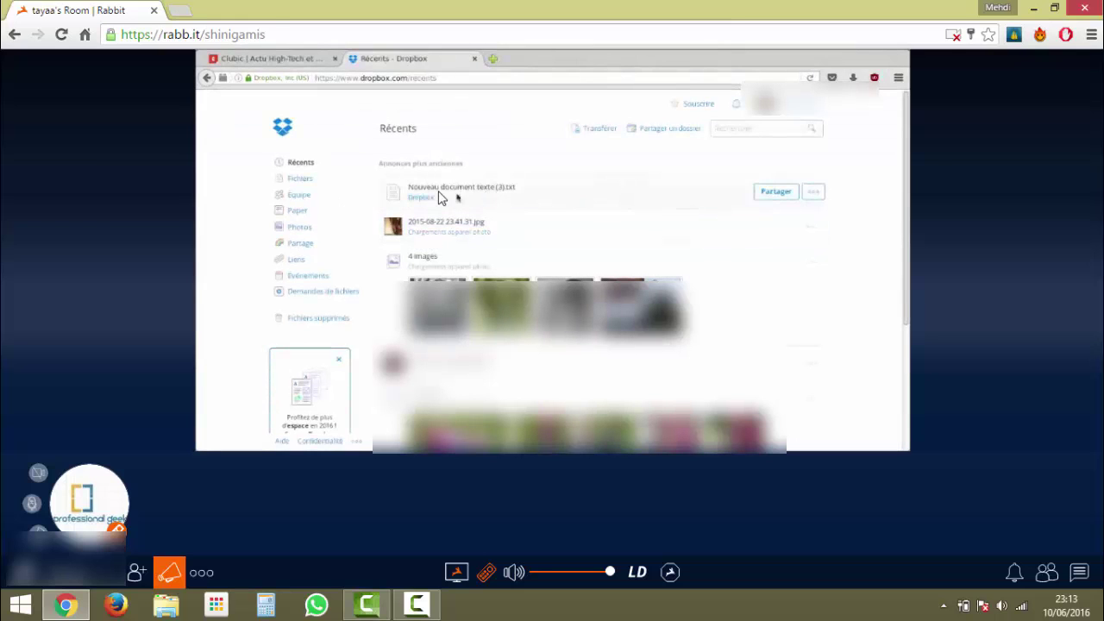
pyautogui.click(297, 181)
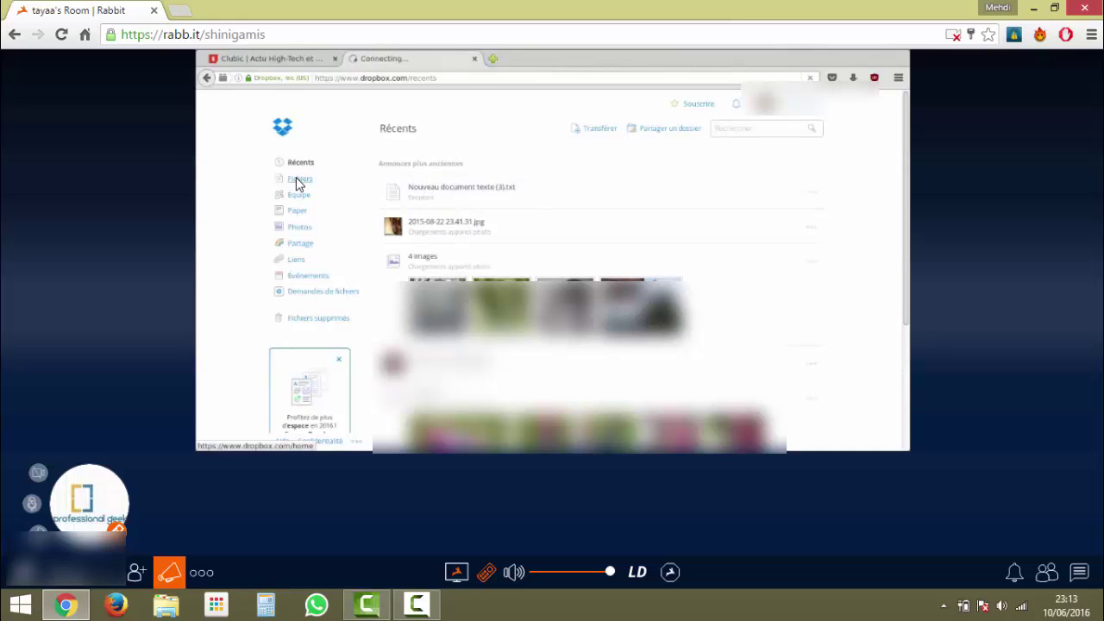